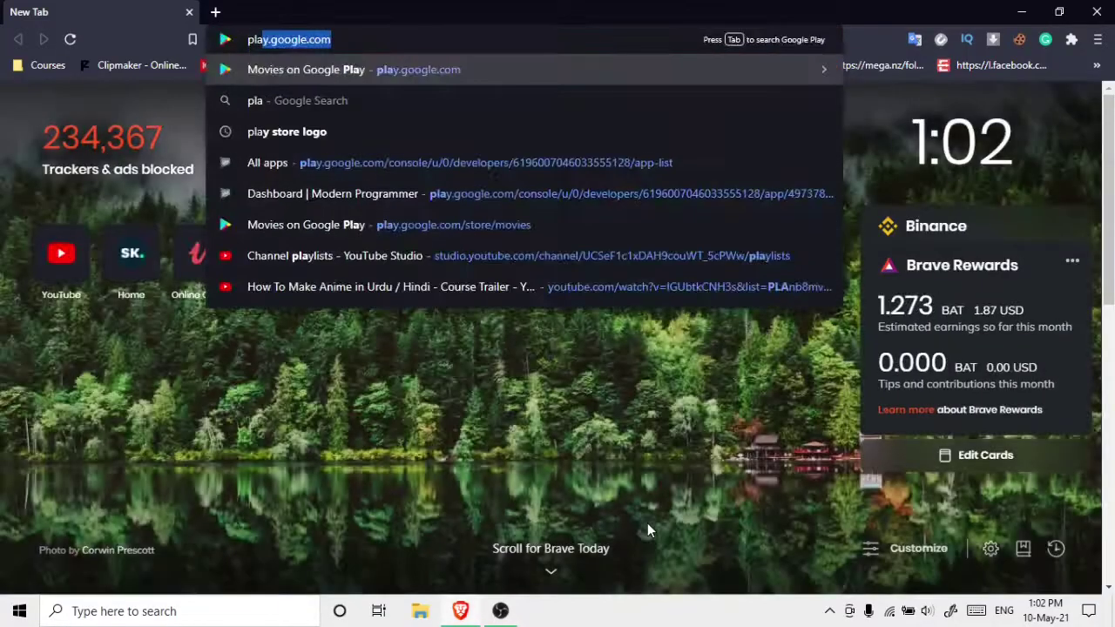
- Pick the 'Dashboard | Modern Programmer' suggestion to load that app's Play Console dashboard
{"action": "key", "text": "Down"}
{"action": "key", "text": "Down"}
{"action": "key", "text": "Down"}
{"action": "key", "text": "Down"}
{"action": "key", "text": "Return"}
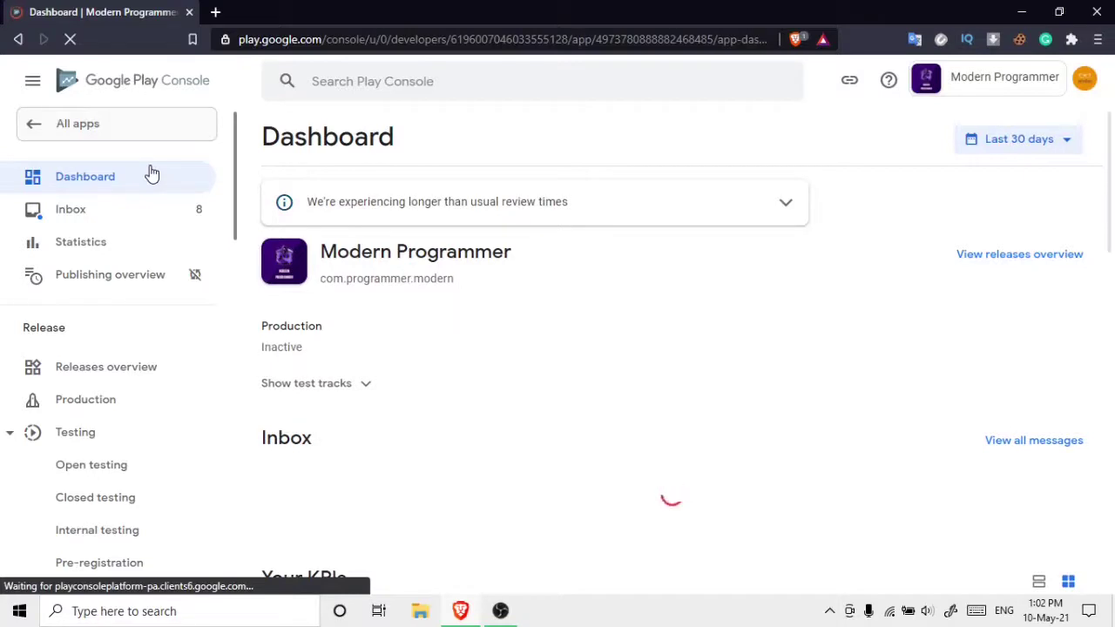
- Scroll through the All apps list of three apps, then start a new browser tab
{"action": "left_click", "coordinate": [82, 125]}
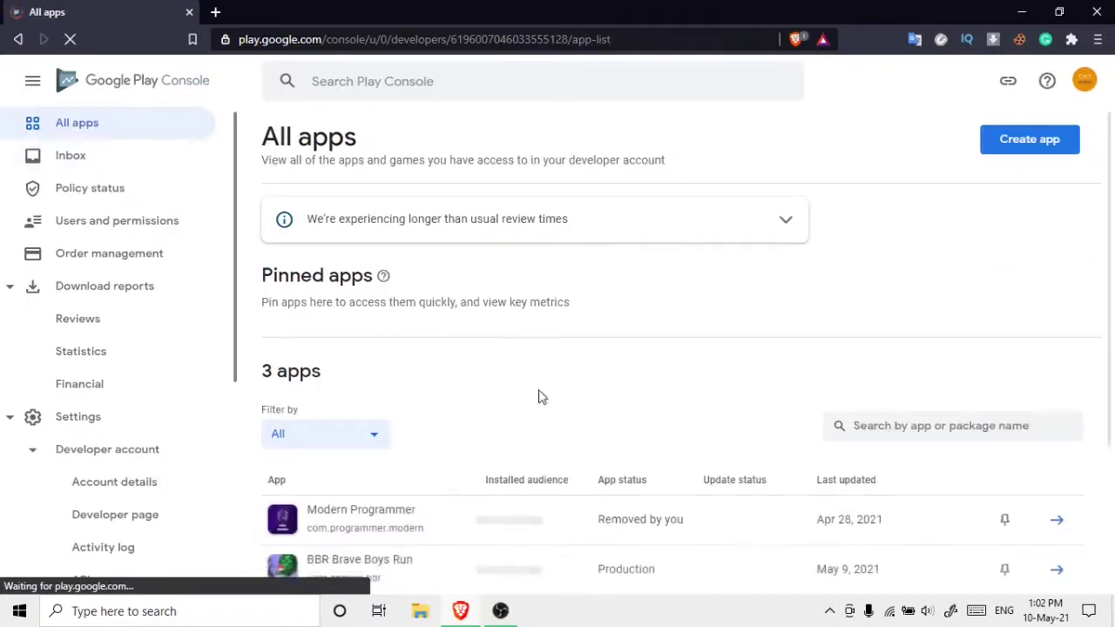
{"action": "scroll", "coordinate": [675, 366], "scroll_direction": "down", "scroll_amount": 2}
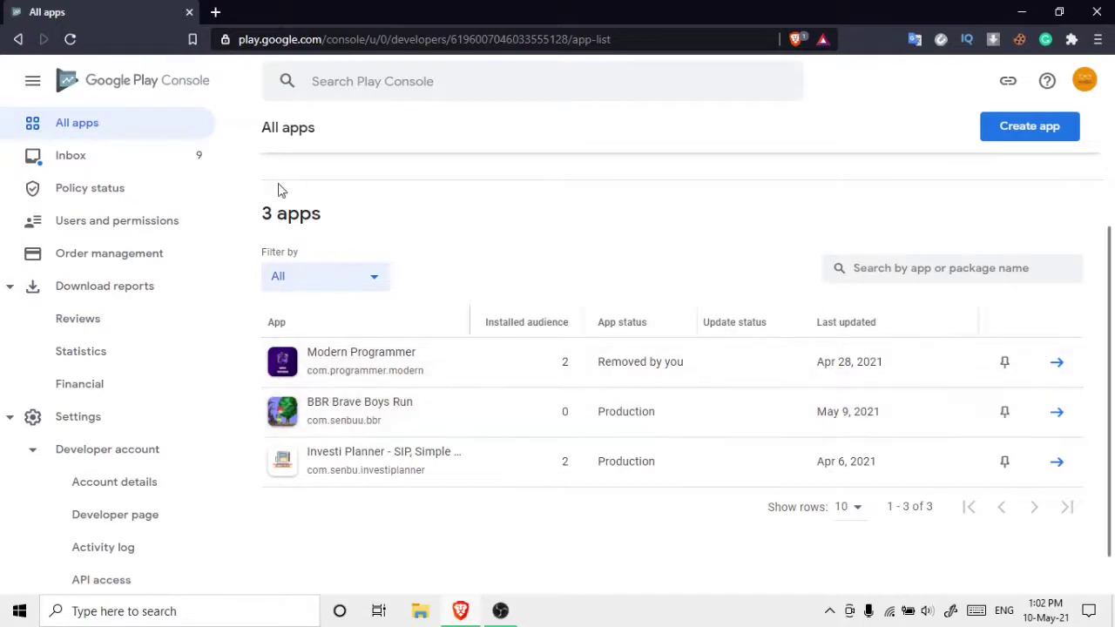
{"action": "scroll", "coordinate": [270, 178], "scroll_direction": "up", "scroll_amount": 2}
{"action": "scroll", "coordinate": [436, 349], "scroll_direction": "down", "scroll_amount": 3}
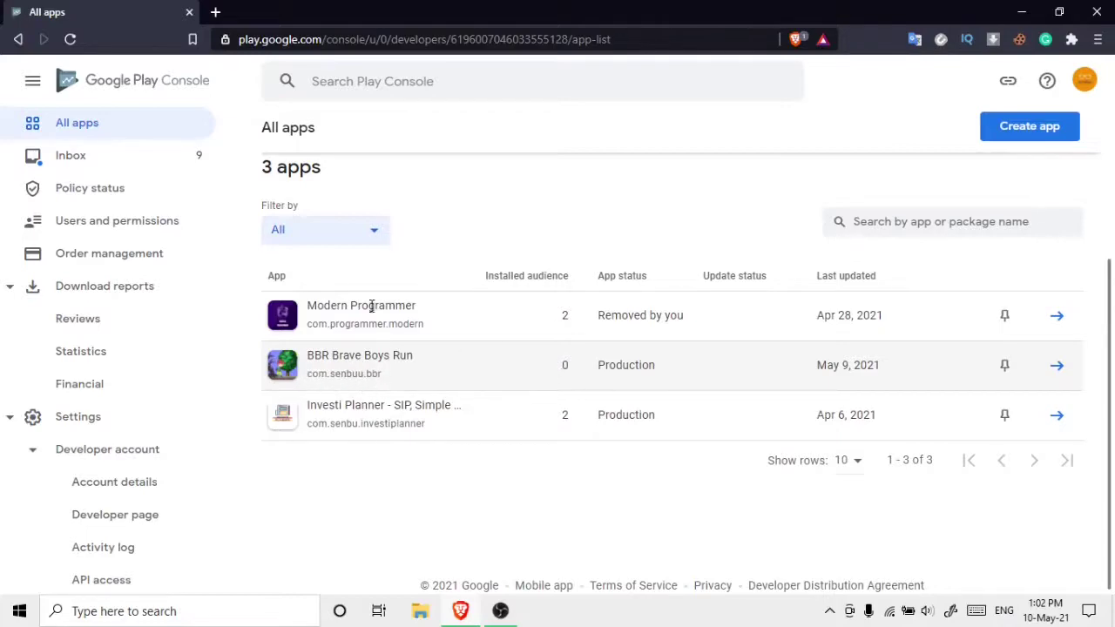
{"action": "left_click", "coordinate": [216, 12]}
- Load play.google.com and bring the Google Play store tab to the front
{"action": "type", "text": "play.google.com"}
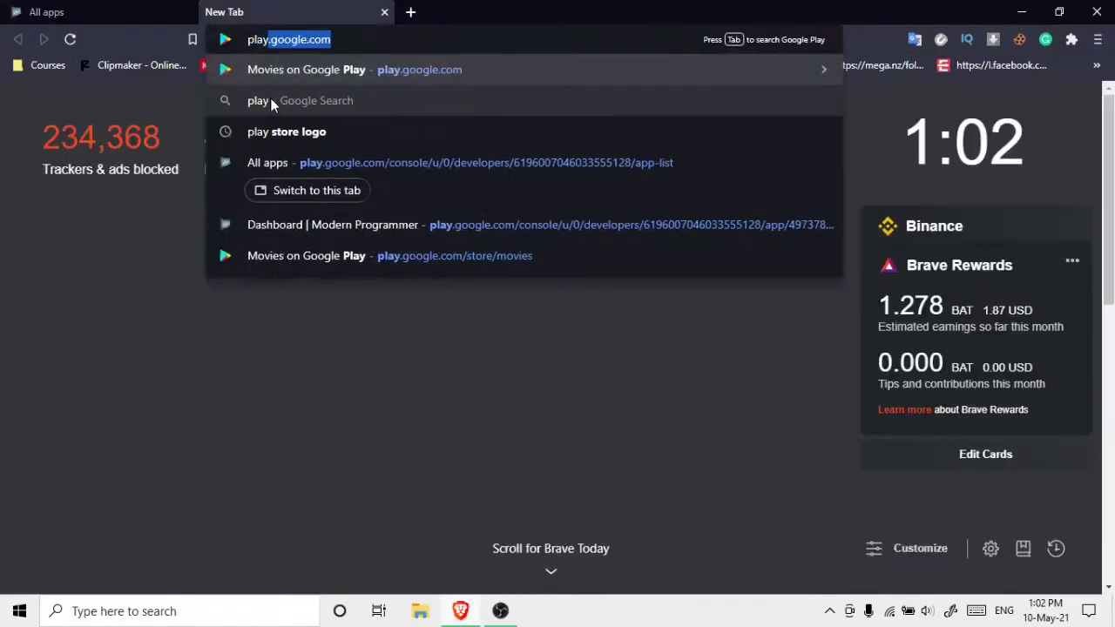
{"action": "key", "text": "Return"}
{"action": "left_click", "coordinate": [168, 9]}
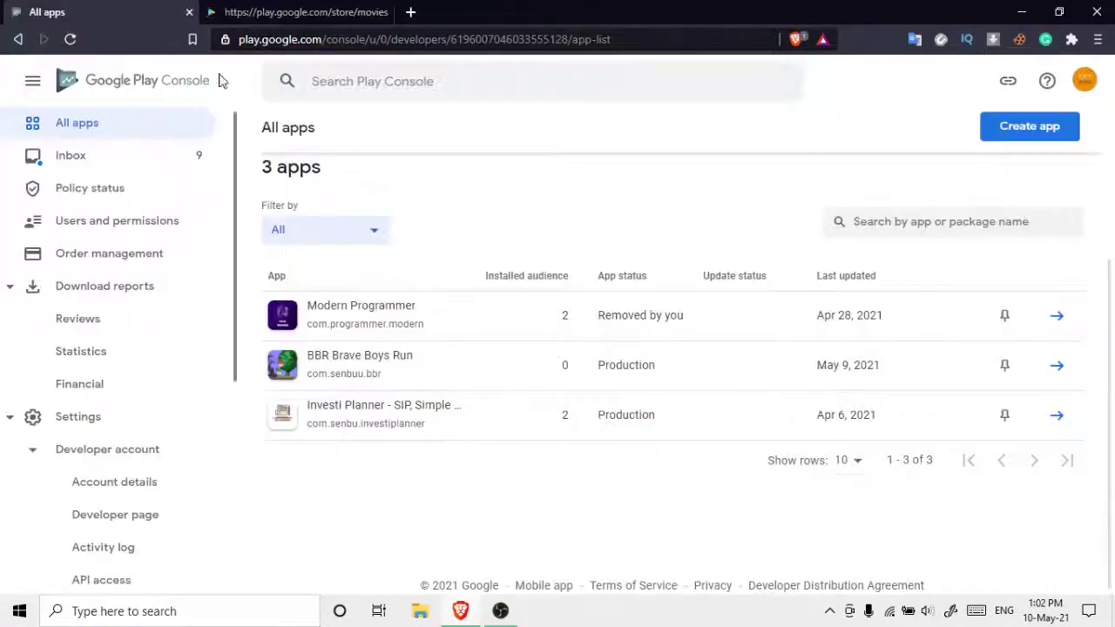
{"action": "left_click", "coordinate": [316, 12]}
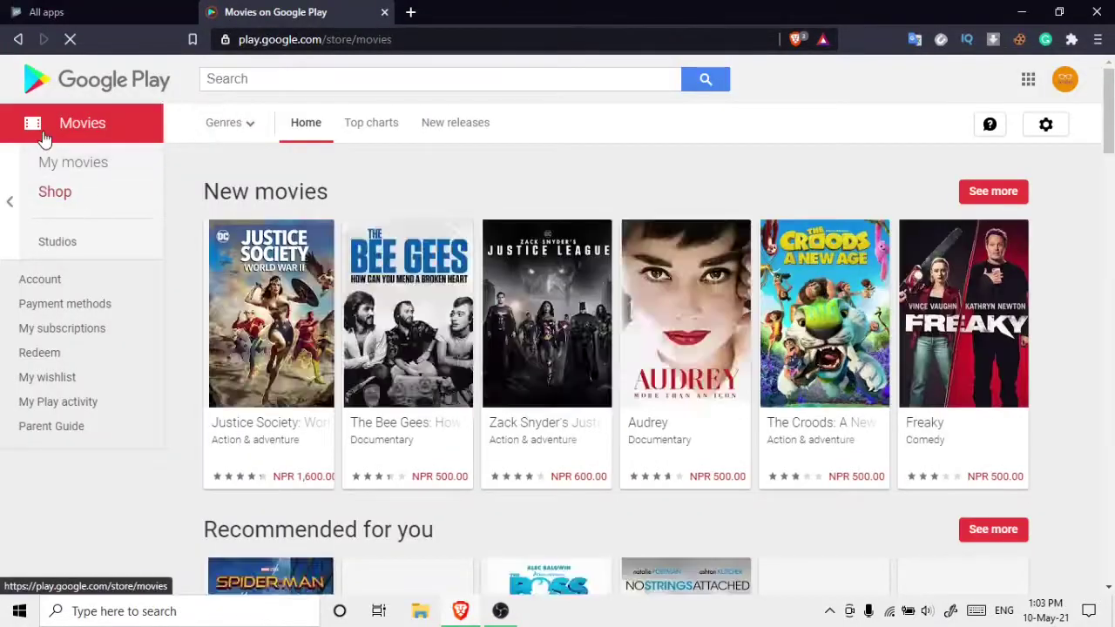
- Switch the store to Apps and search for 'BBR brave boys run'
{"action": "left_click", "coordinate": [50, 175]}
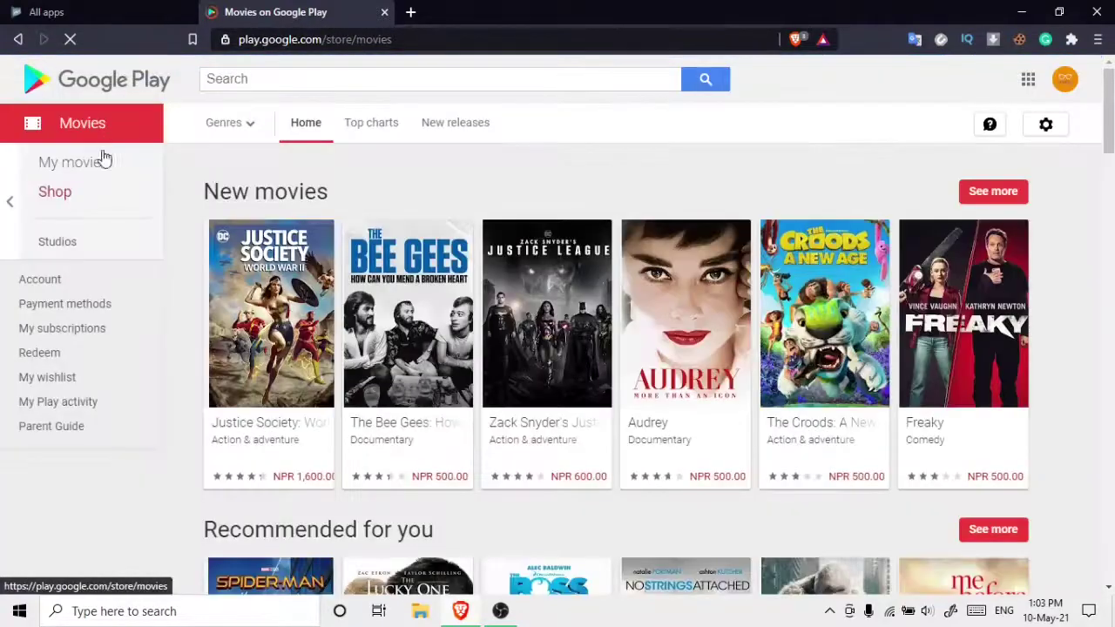
{"action": "left_click", "coordinate": [45, 172]}
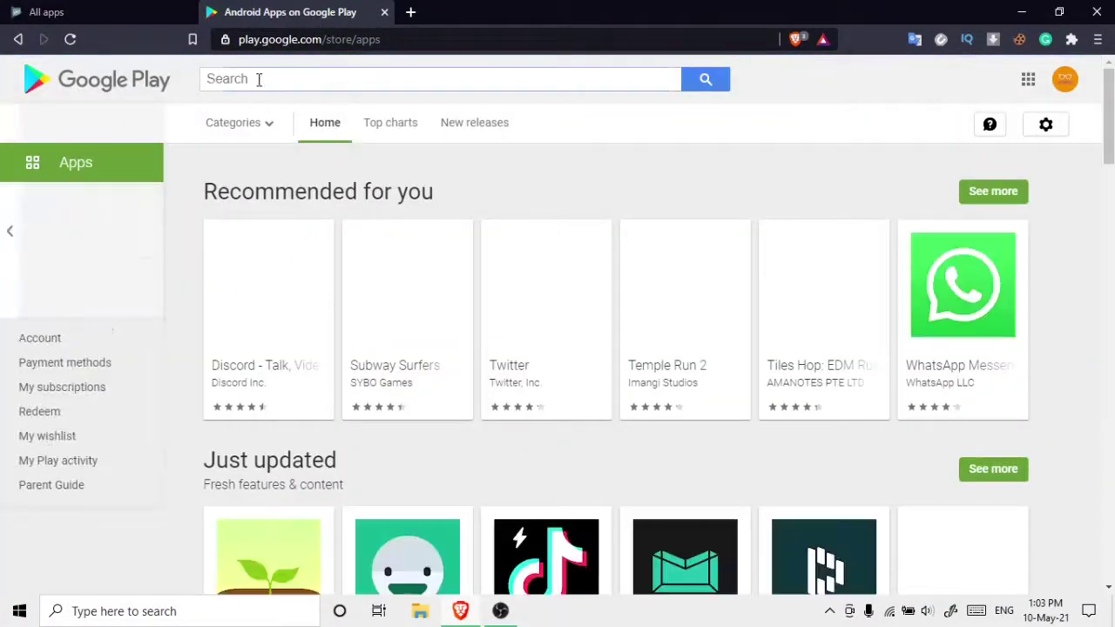
{"action": "left_click", "coordinate": [256, 78]}
{"action": "type", "text": "BBR"}
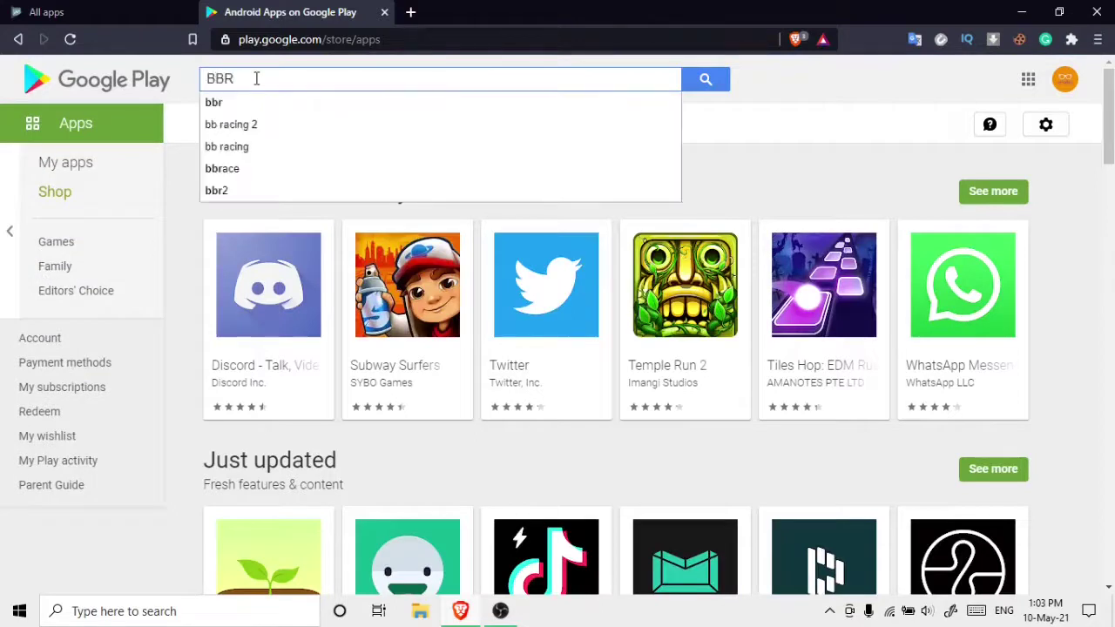
{"action": "type", "text": " brave "}
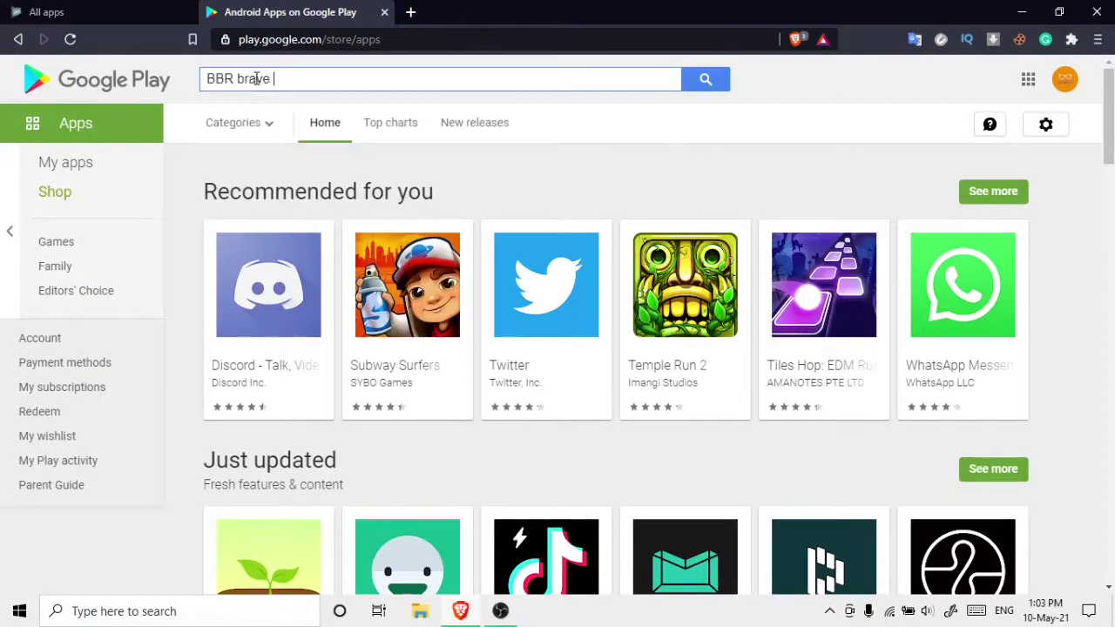
{"action": "type", "text": "boys run"}
{"action": "key", "text": "Return"}
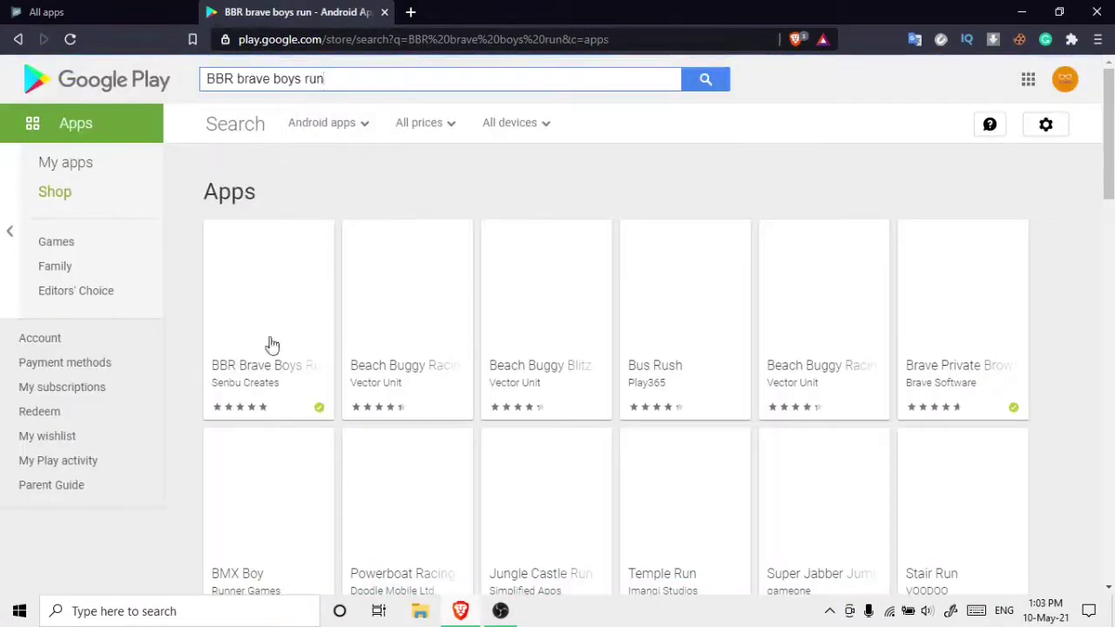
- Open the BBR Brave Boys Run listing and page through its description and screenshots
{"action": "left_click", "coordinate": [258, 373]}
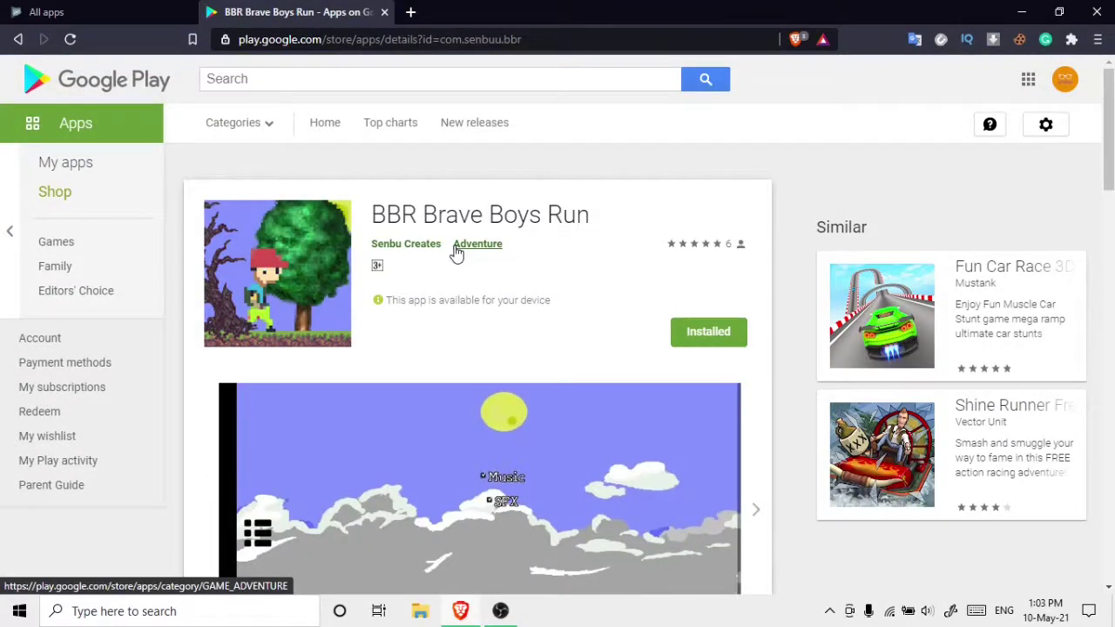
{"action": "scroll", "coordinate": [588, 204], "scroll_direction": "down", "scroll_amount": 1}
{"action": "scroll", "coordinate": [602, 239], "scroll_direction": "up", "scroll_amount": 1}
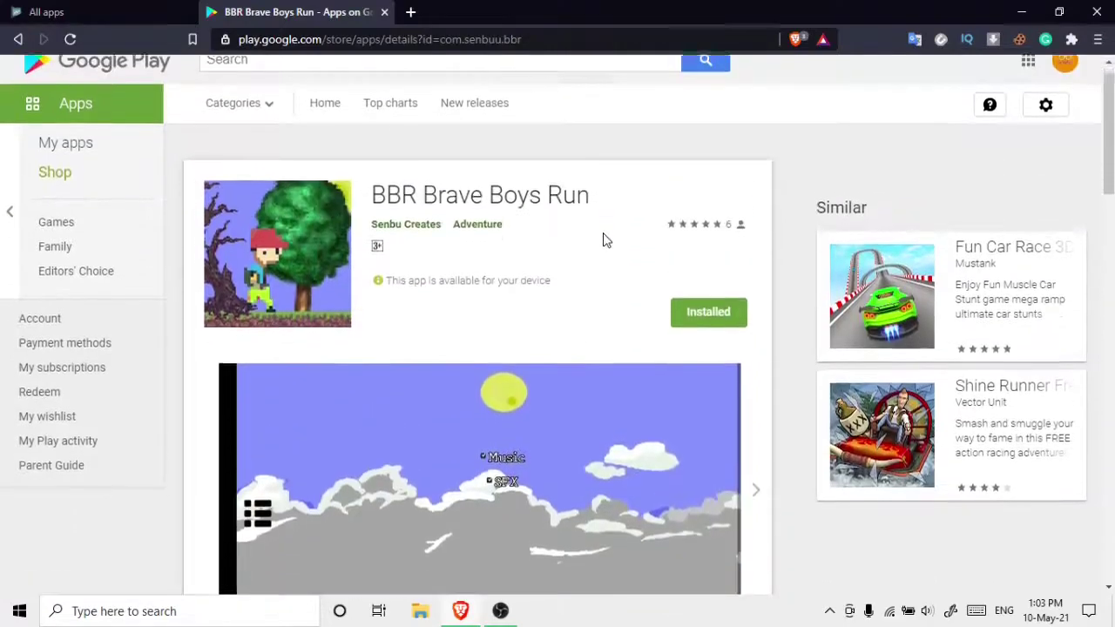
{"action": "scroll", "coordinate": [614, 233], "scroll_direction": "down", "scroll_amount": 1}
{"action": "scroll", "coordinate": [614, 234], "scroll_direction": "down", "scroll_amount": 2}
{"action": "scroll", "coordinate": [740, 324], "scroll_direction": "up", "scroll_amount": 3}
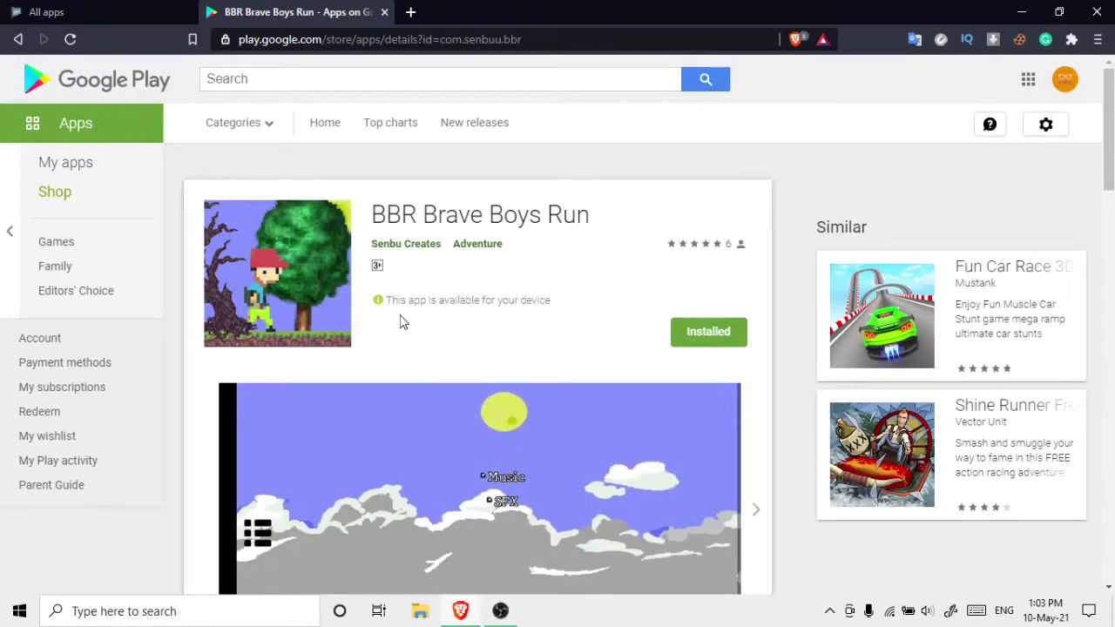
{"action": "scroll", "coordinate": [410, 290], "scroll_direction": "down", "scroll_amount": 3}
{"action": "scroll", "coordinate": [497, 329], "scroll_direction": "up", "scroll_amount": 2}
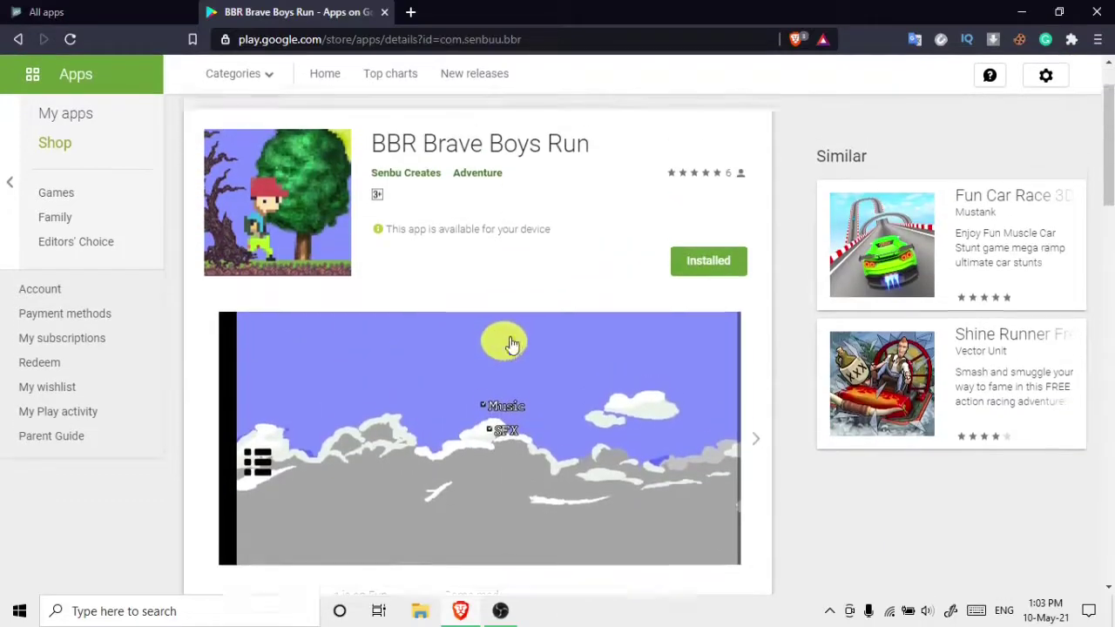
{"action": "scroll", "coordinate": [478, 329], "scroll_direction": "up", "scroll_amount": 1}
{"action": "scroll", "coordinate": [311, 300], "scroll_direction": "down", "scroll_amount": 2}
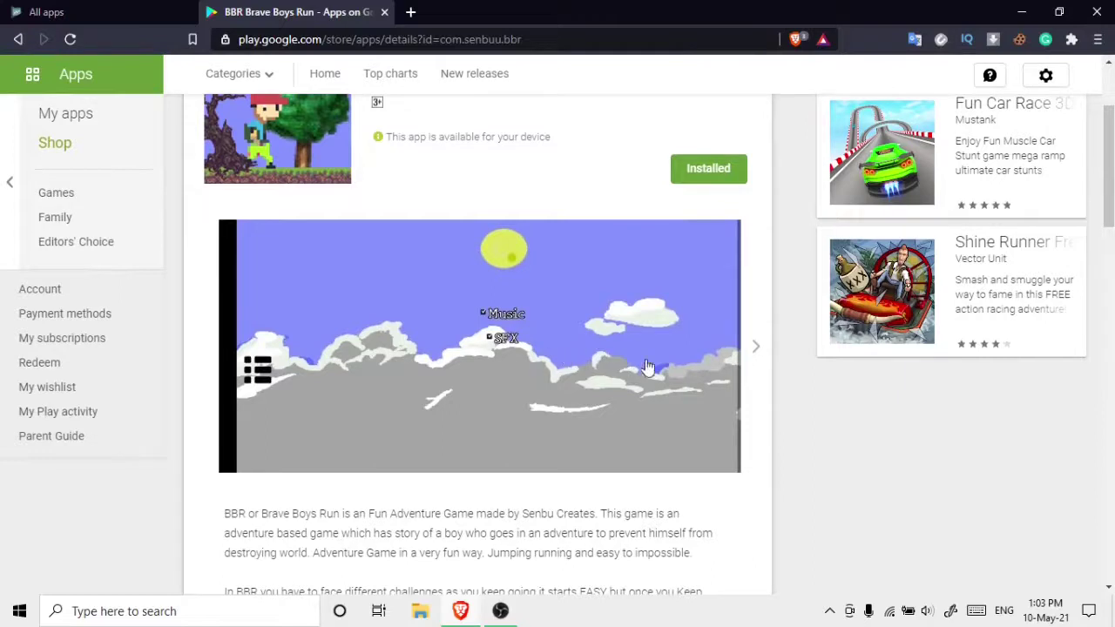
{"action": "scroll", "coordinate": [419, 291], "scroll_direction": "down", "scroll_amount": 1}
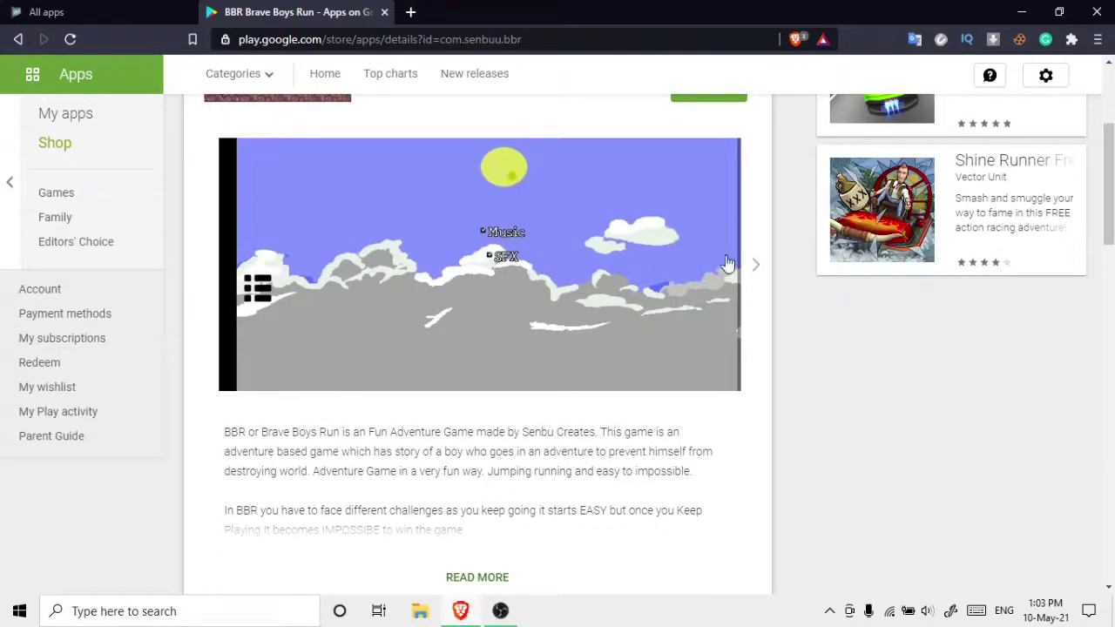
{"action": "left_click", "coordinate": [757, 266]}
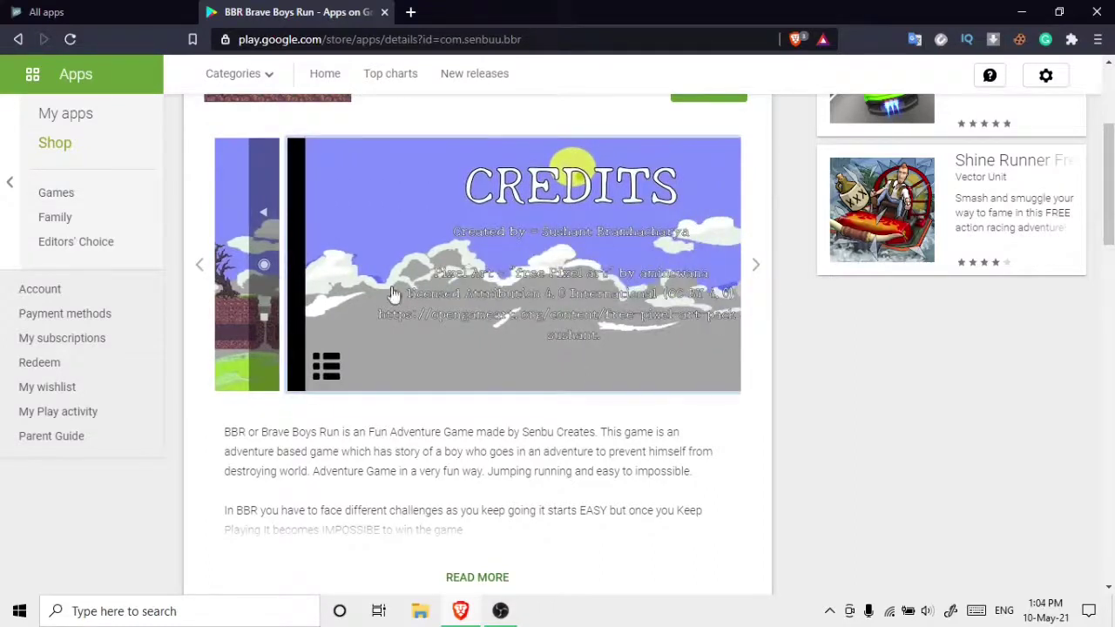
{"action": "left_click", "coordinate": [201, 270]}
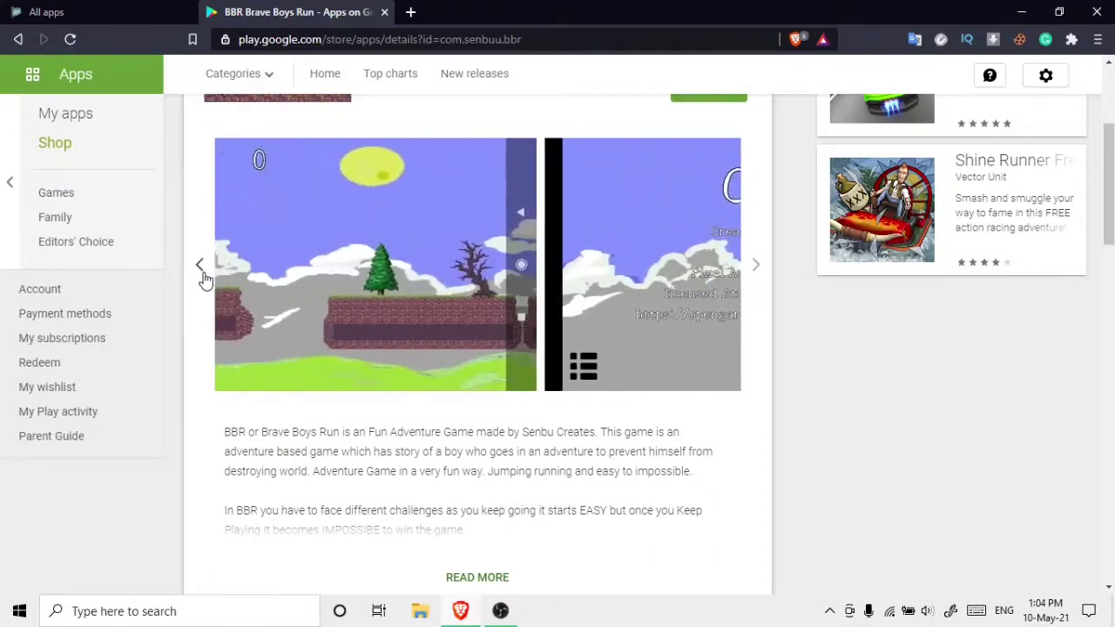
{"action": "left_click", "coordinate": [388, 318]}
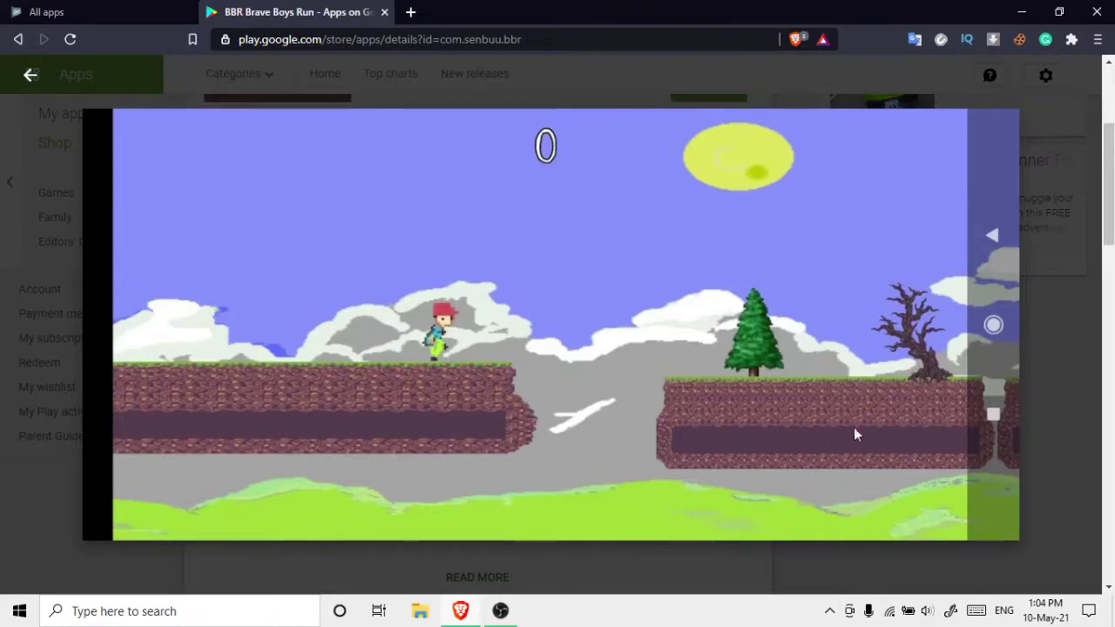
{"action": "left_click", "coordinate": [1059, 344]}
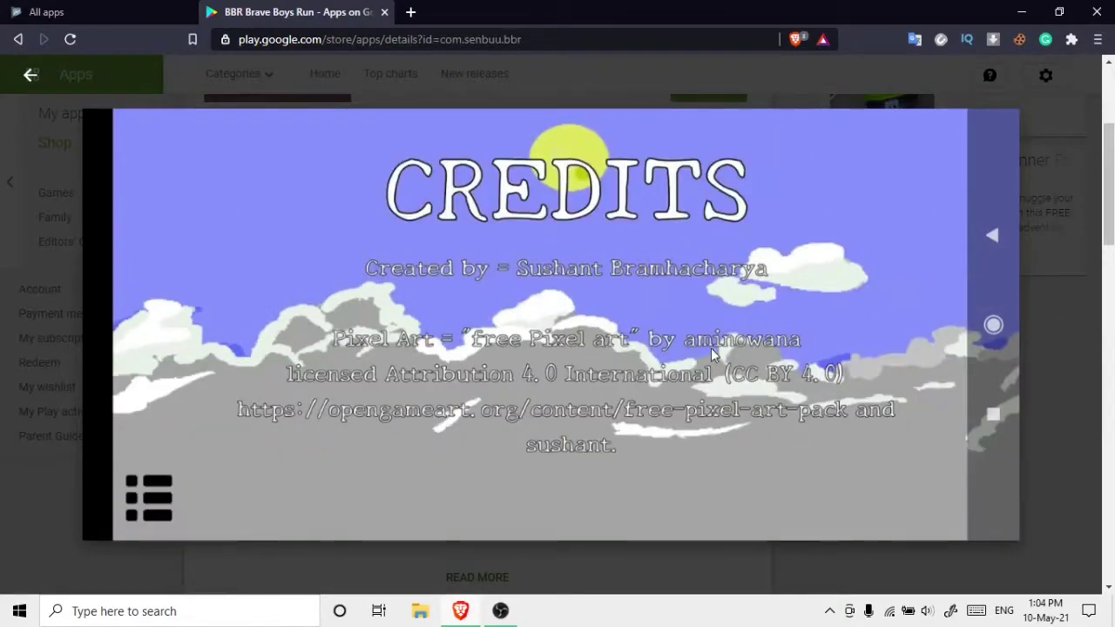
{"action": "key", "text": "Left"}
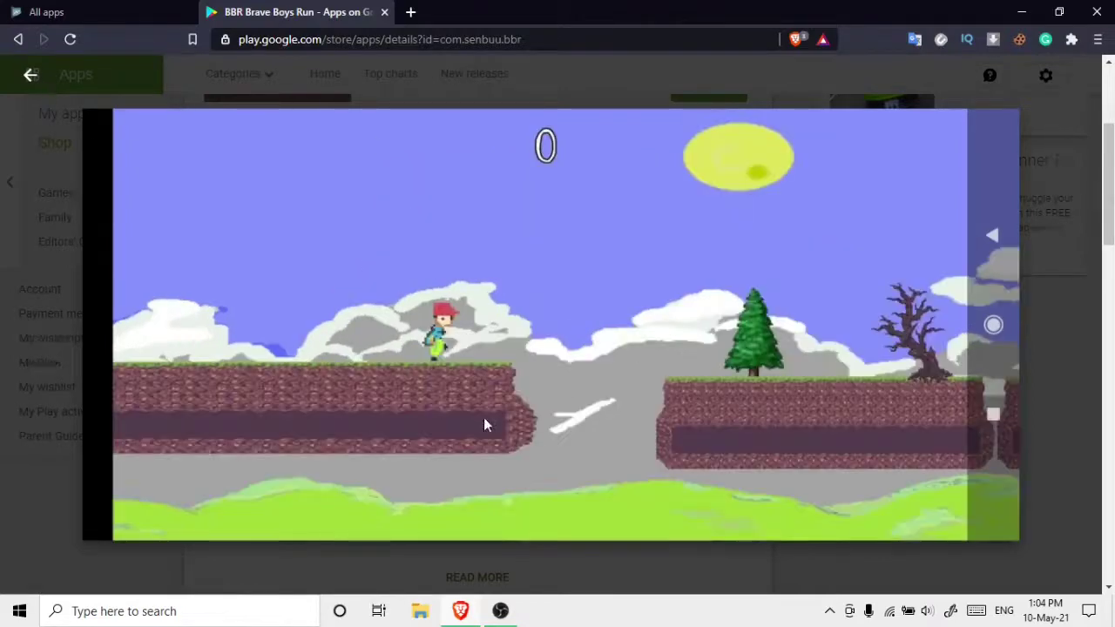
{"action": "left_click", "coordinate": [28, 80]}
{"action": "scroll", "coordinate": [510, 430], "scroll_direction": "down", "scroll_amount": 2}
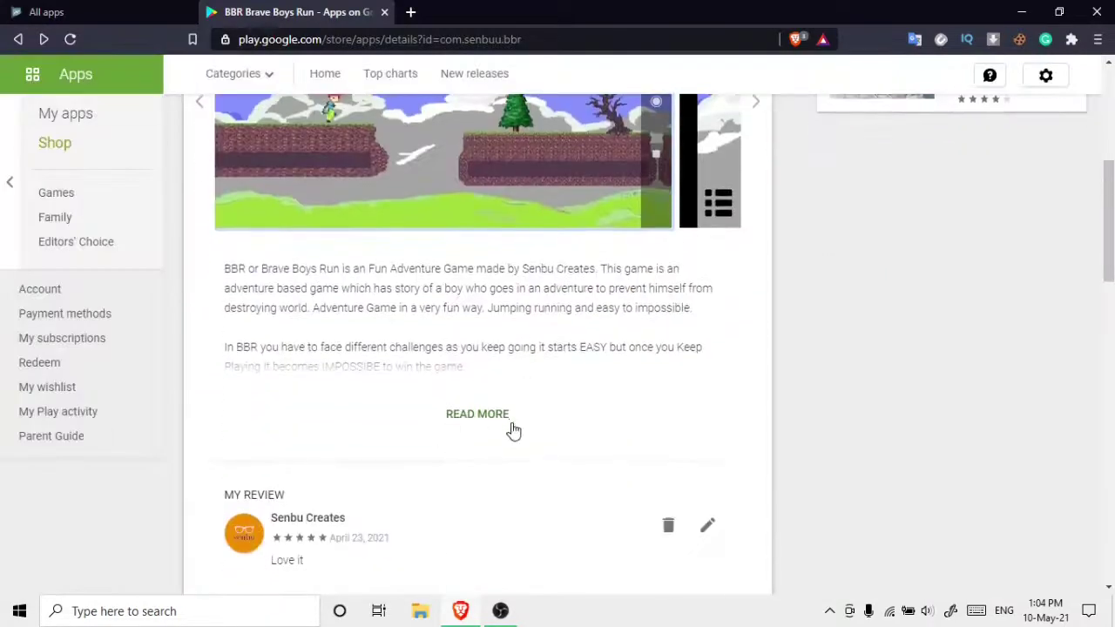
{"action": "left_click", "coordinate": [509, 425]}
{"action": "left_click_drag", "start_coordinate": [224, 269], "coordinate": [567, 473]}
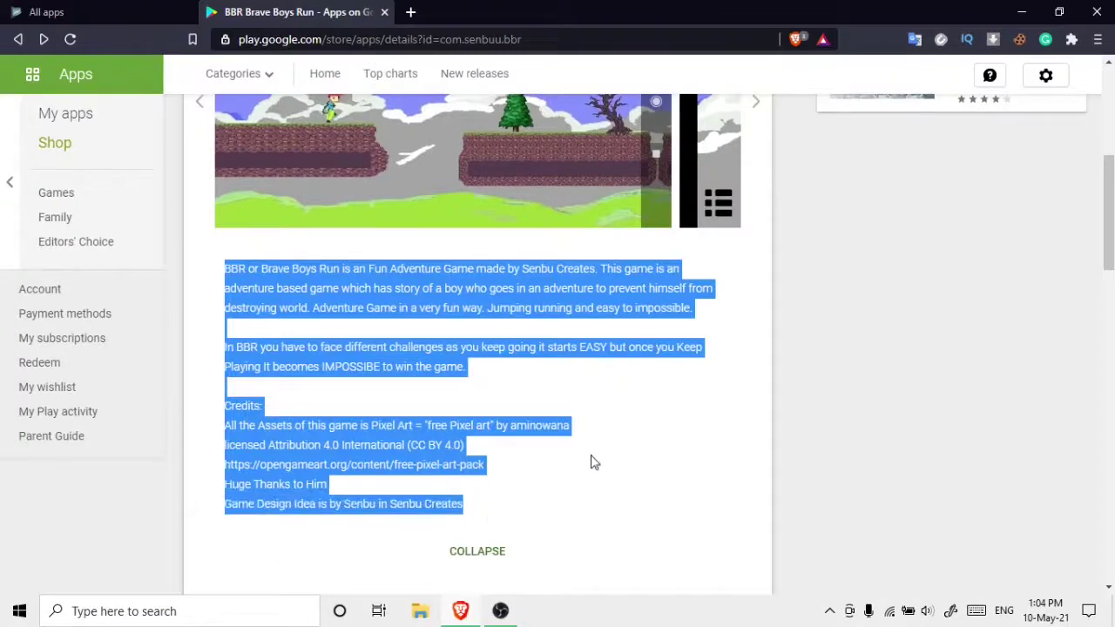
{"action": "scroll", "coordinate": [548, 443], "scroll_direction": "up", "scroll_amount": 5}
{"action": "scroll", "coordinate": [466, 398], "scroll_direction": "down", "scroll_amount": 6}
{"action": "left_click", "coordinate": [553, 197]}
{"action": "scroll", "coordinate": [498, 291], "scroll_direction": "down", "scroll_amount": 6}
{"action": "scroll", "coordinate": [361, 373], "scroll_direction": "up", "scroll_amount": 2}
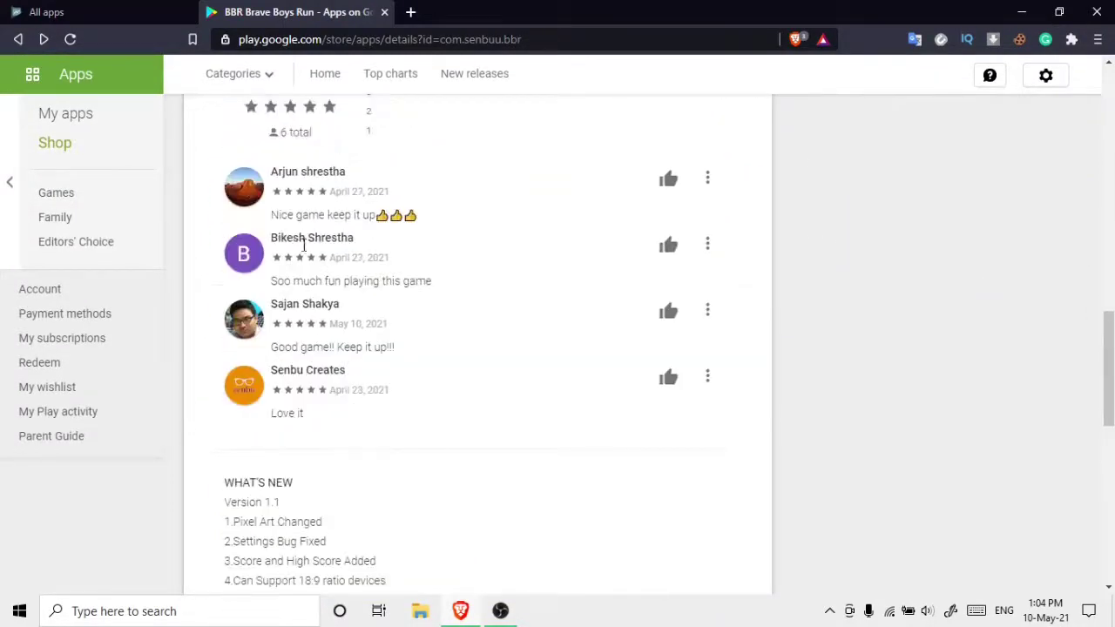
{"action": "scroll", "coordinate": [340, 274], "scroll_direction": "up", "scroll_amount": 2}
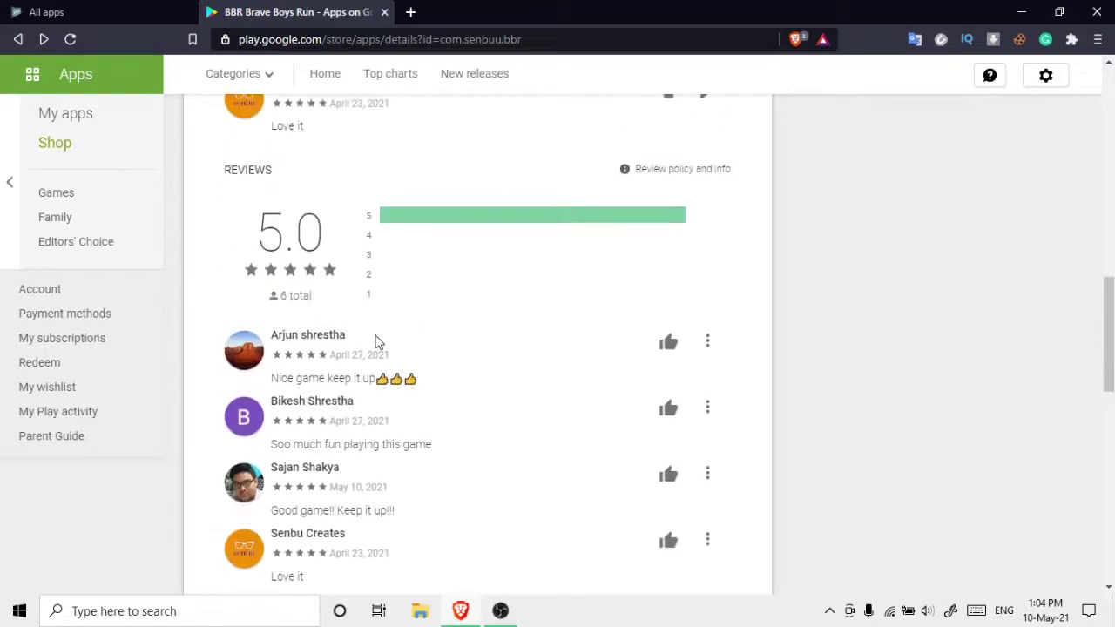
{"action": "scroll", "coordinate": [414, 344], "scroll_direction": "down", "scroll_amount": 4}
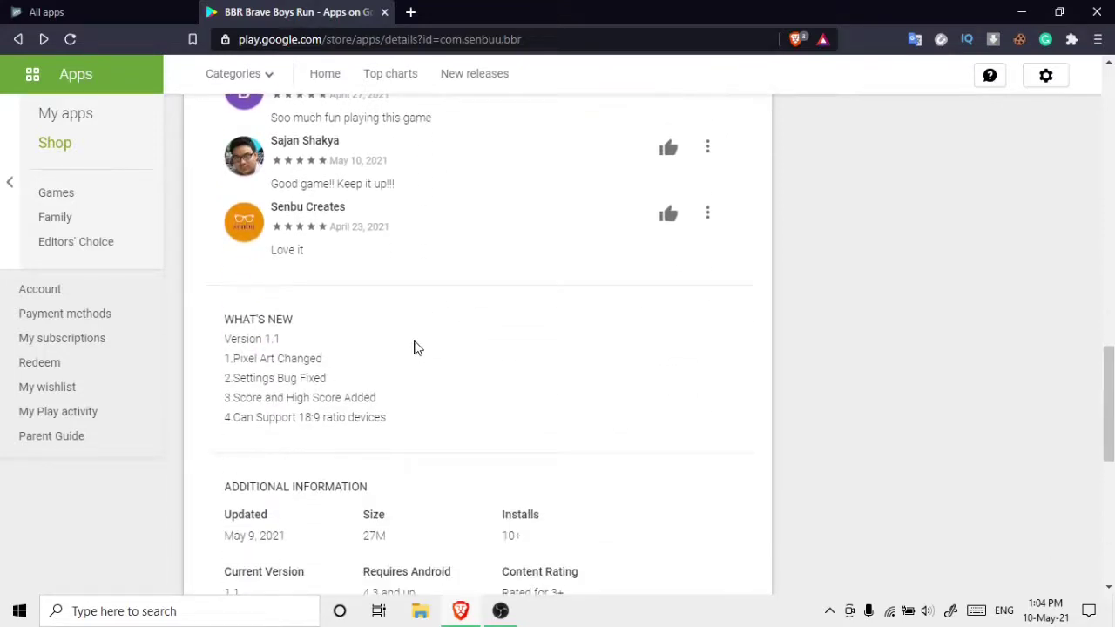
{"action": "scroll", "coordinate": [410, 365], "scroll_direction": "down", "scroll_amount": 1}
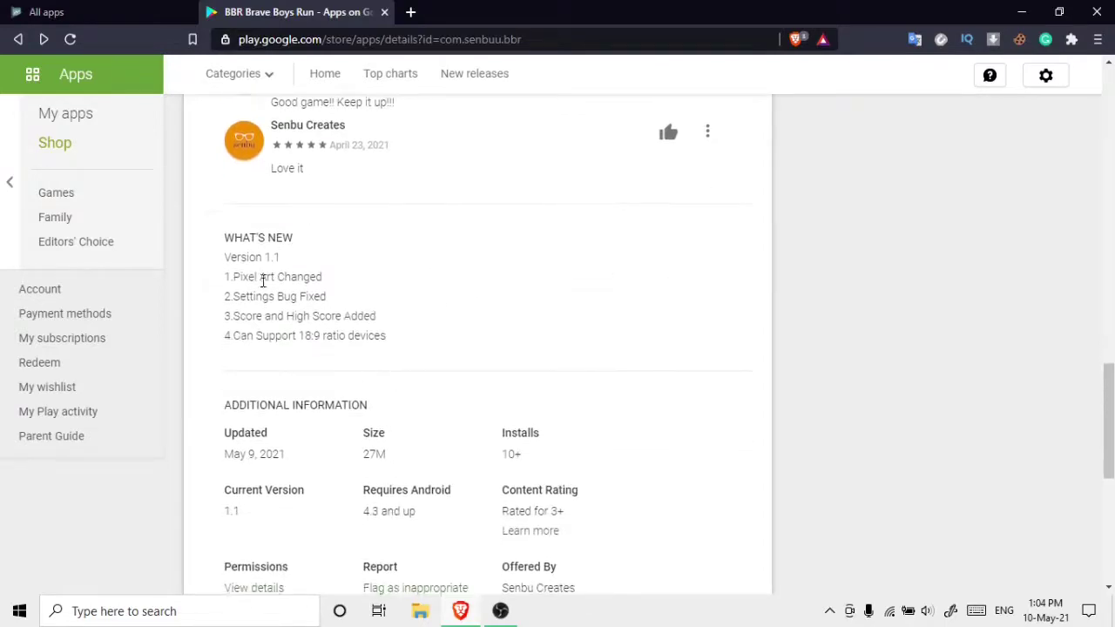
{"action": "mouse_move", "coordinate": [496, 469]}
{"action": "left_mouse_down"}
{"action": "mouse_move", "coordinate": [525, 461]}
{"action": "mouse_move", "coordinate": [488, 463]}
{"action": "left_mouse_up"}
{"action": "left_click", "coordinate": [528, 460]}
{"action": "left_click", "coordinate": [613, 372]}
{"action": "scroll", "coordinate": [610, 366], "scroll_direction": "down", "scroll_amount": 2}
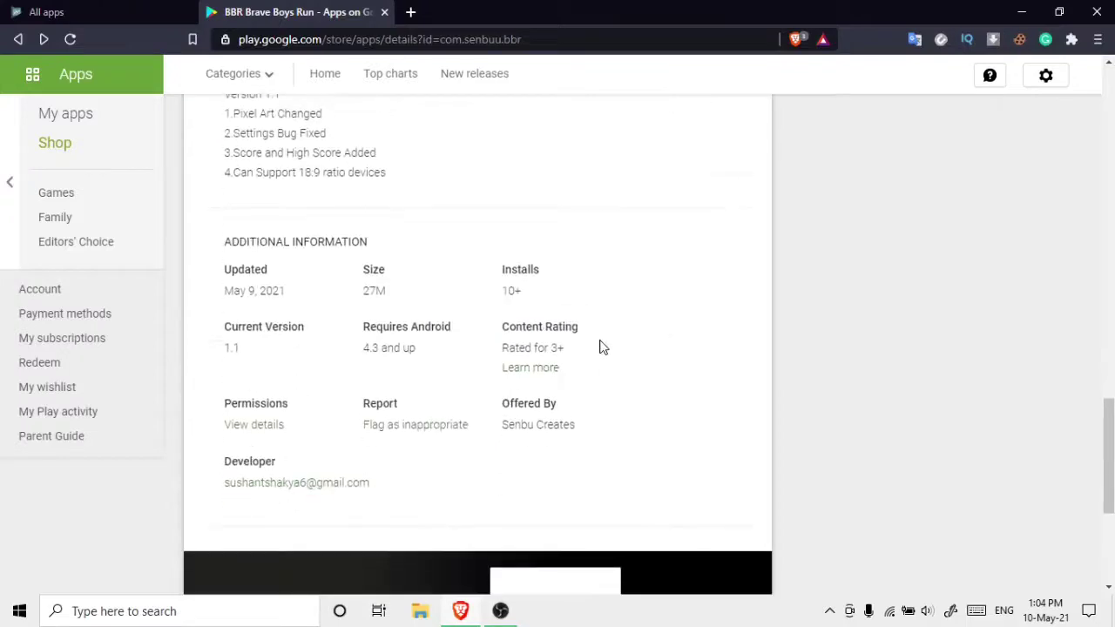
{"action": "scroll", "coordinate": [600, 346], "scroll_direction": "up", "scroll_amount": 3}
{"action": "left_click_drag", "start_coordinate": [224, 319], "coordinate": [410, 418]}
{"action": "left_click", "coordinate": [293, 355]}
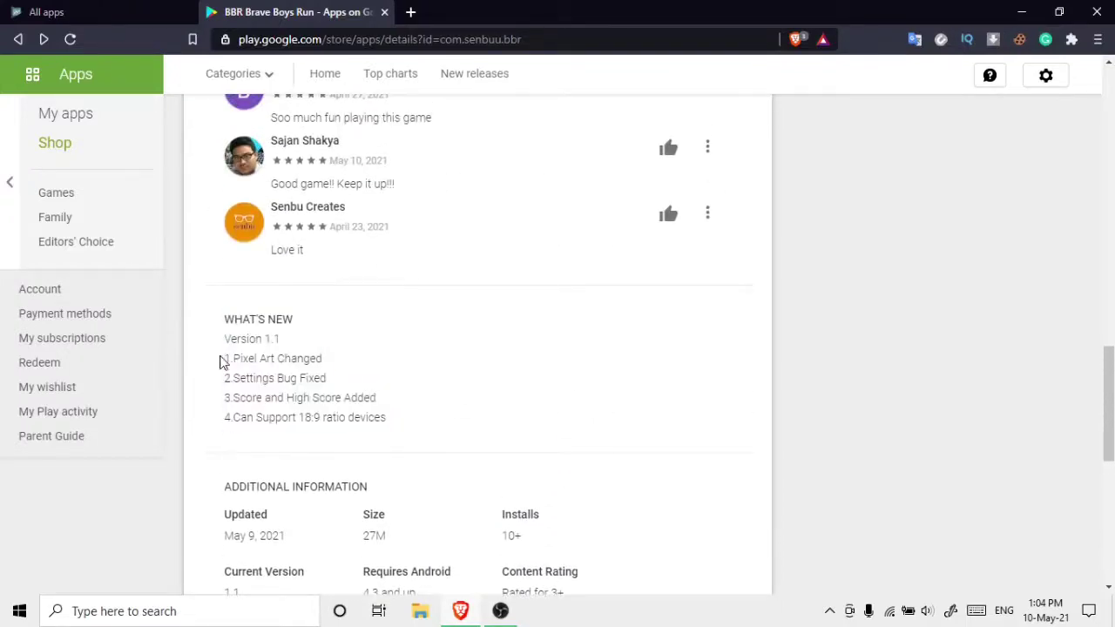
{"action": "left_click_drag", "start_coordinate": [223, 362], "coordinate": [336, 370]}
{"action": "left_click_drag", "start_coordinate": [232, 379], "coordinate": [365, 389]}
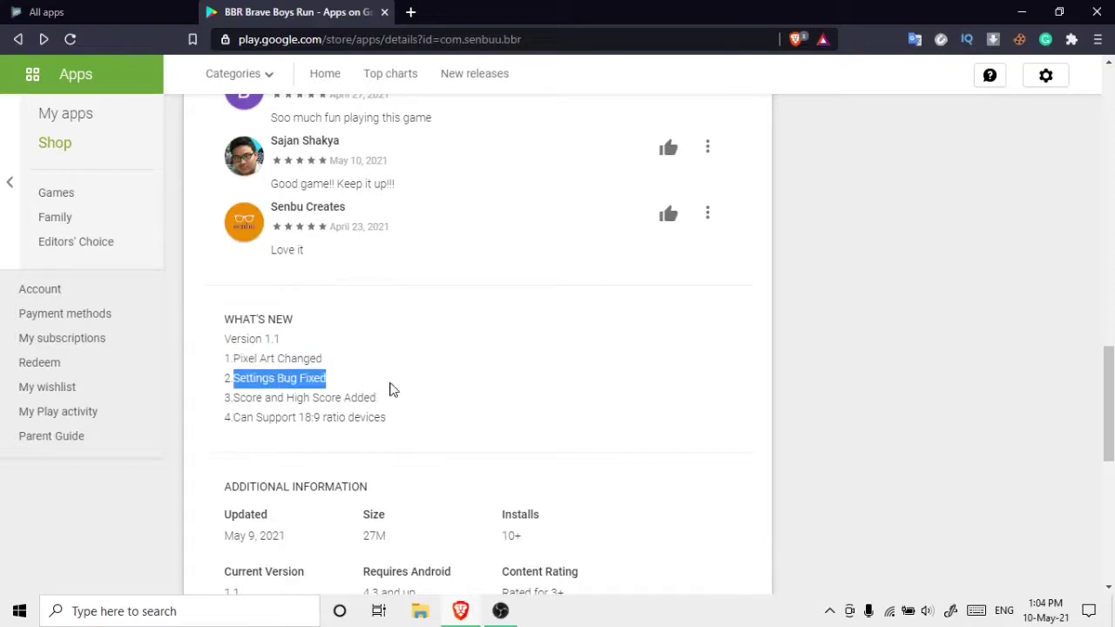
{"action": "left_click_drag", "start_coordinate": [225, 404], "coordinate": [379, 401]}
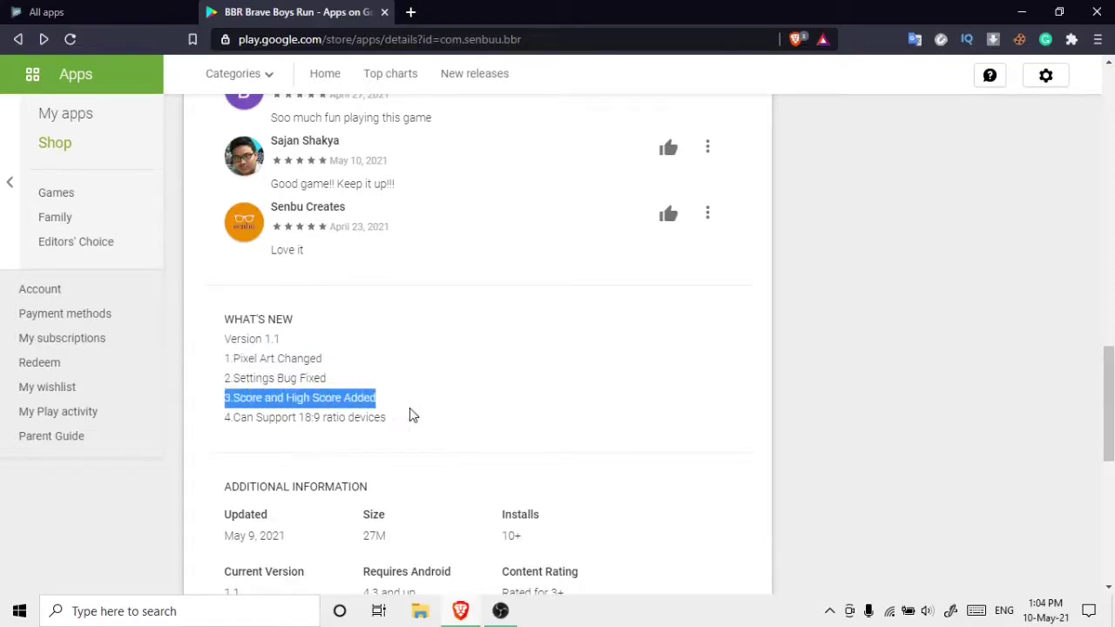
{"action": "left_click_drag", "start_coordinate": [225, 399], "coordinate": [335, 399]}
{"action": "left_click", "coordinate": [341, 401]}
{"action": "left_click_drag", "start_coordinate": [232, 419], "coordinate": [361, 430]}
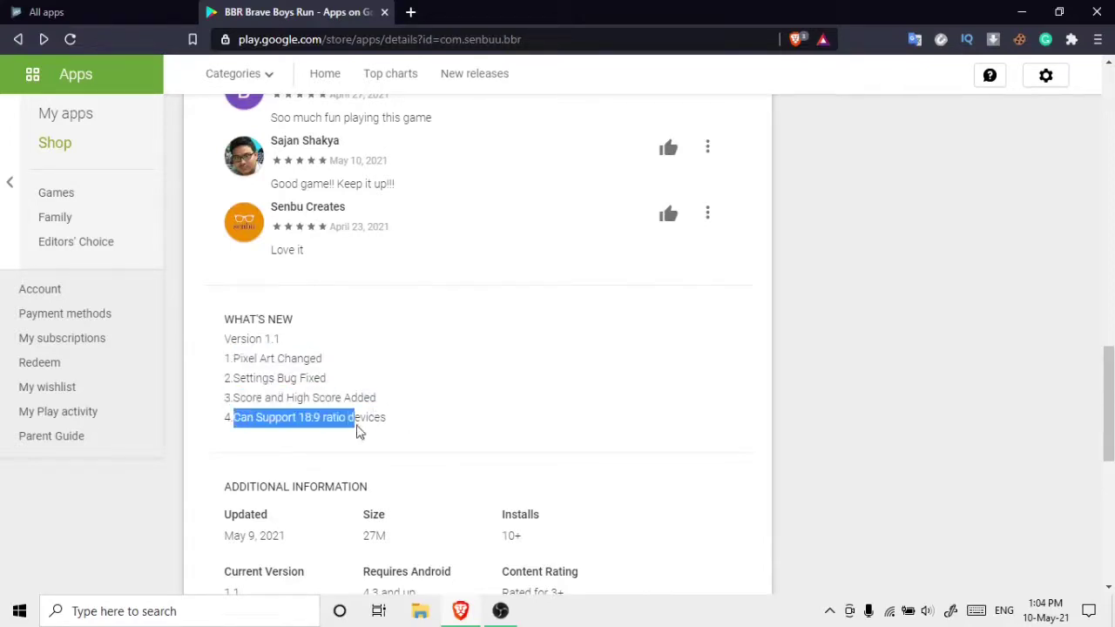
{"action": "left_click", "coordinate": [403, 415]}
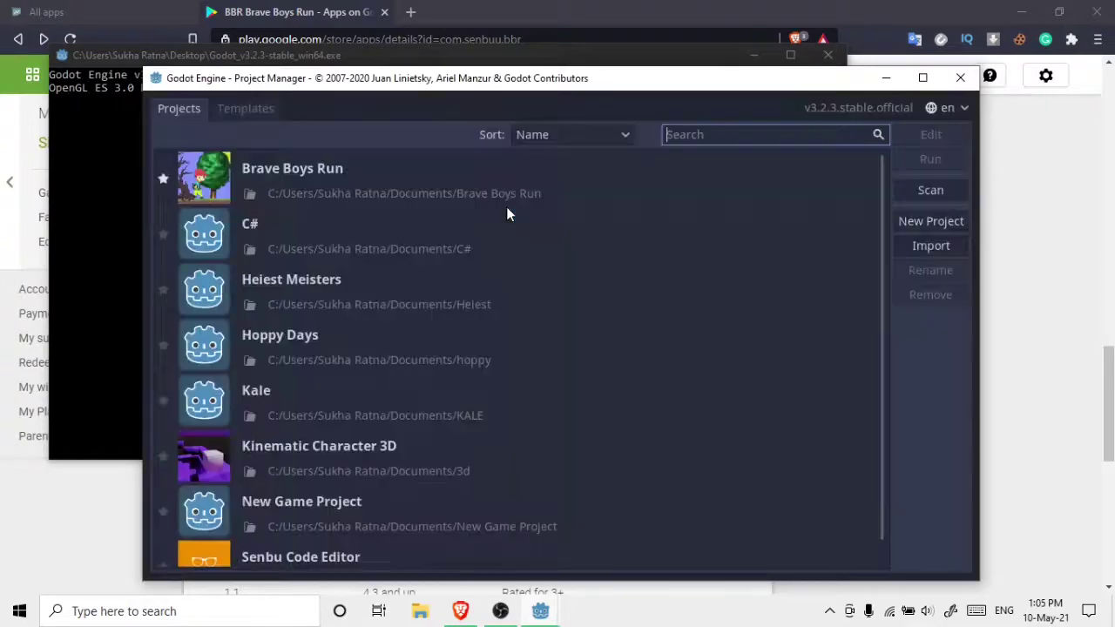
- Open Brave Boys Run from the Project Manager's Projects list for editing
{"action": "double_click", "coordinate": [207, 202]}
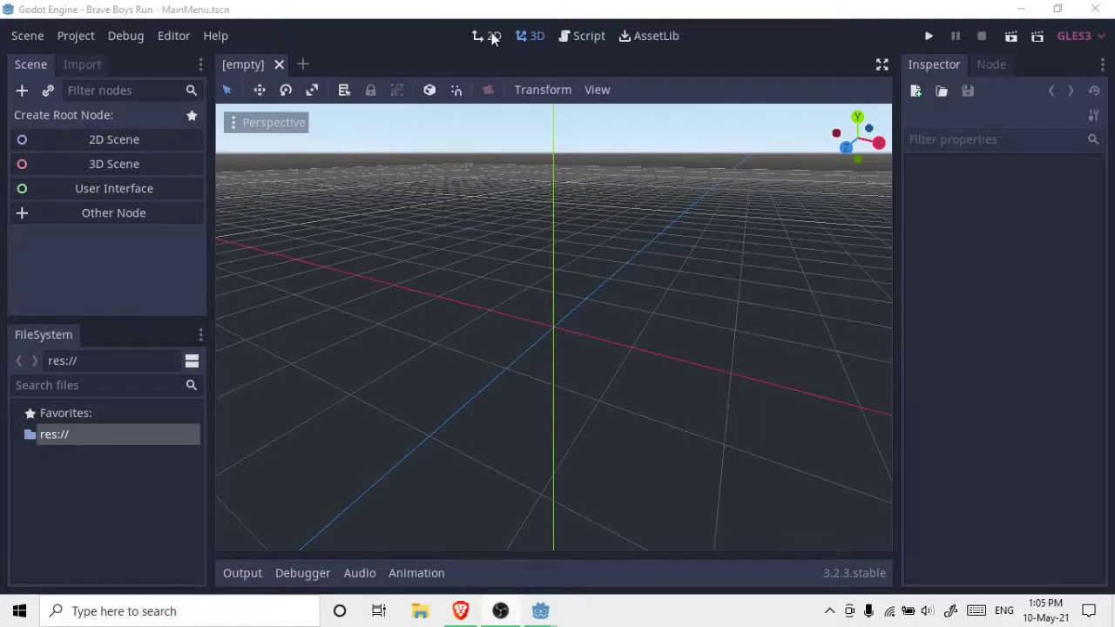
- Pan and zoom the 2D viewport to view the whole MainMenu scene
{"action": "scroll", "coordinate": [601, 315], "scroll_direction": "down", "scroll_amount": 3}
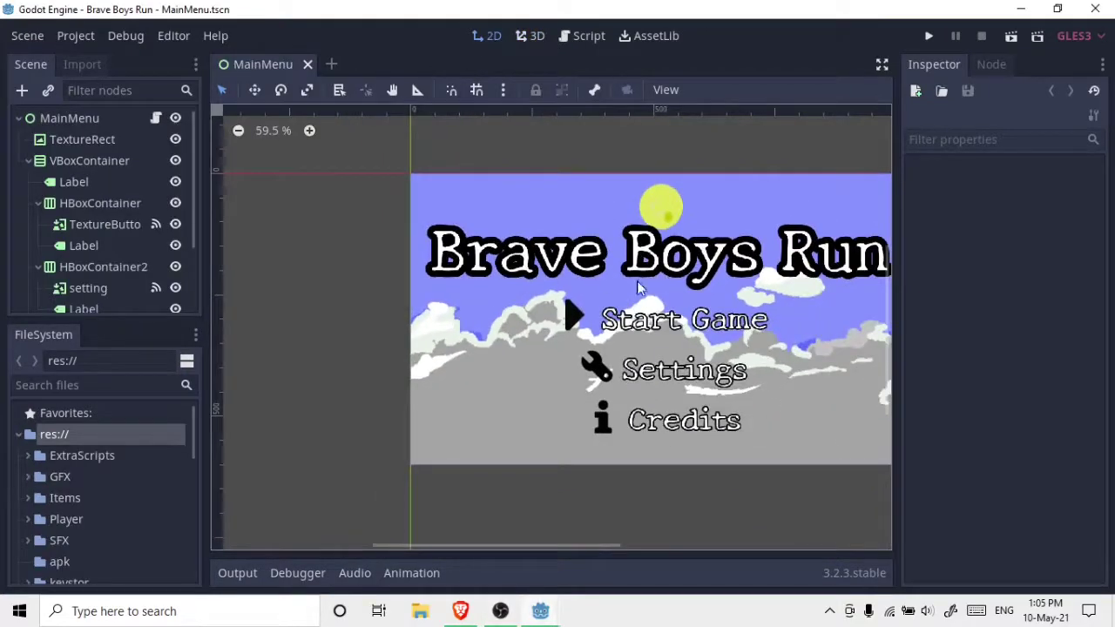
{"action": "scroll", "coordinate": [637, 280], "scroll_direction": "down", "scroll_amount": 1}
{"action": "middle_click_drag", "start_coordinate": [727, 295], "coordinate": [576, 281]}
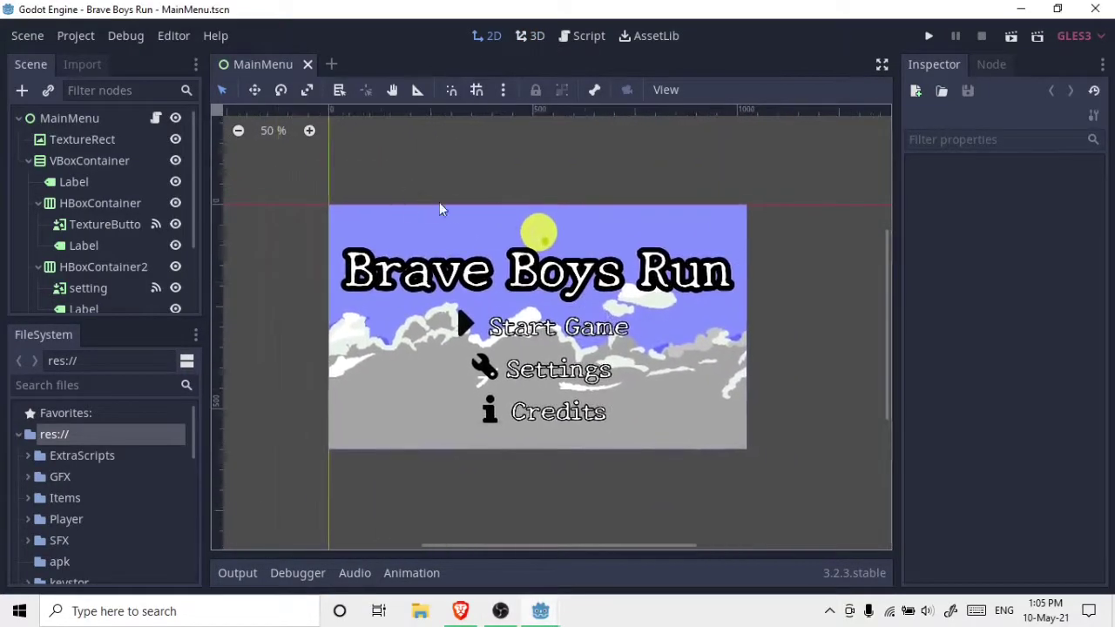
{"action": "scroll", "coordinate": [99, 458], "scroll_direction": "down", "scroll_amount": 3}
{"action": "scroll", "coordinate": [87, 527], "scroll_direction": "down", "scroll_amount": 5}
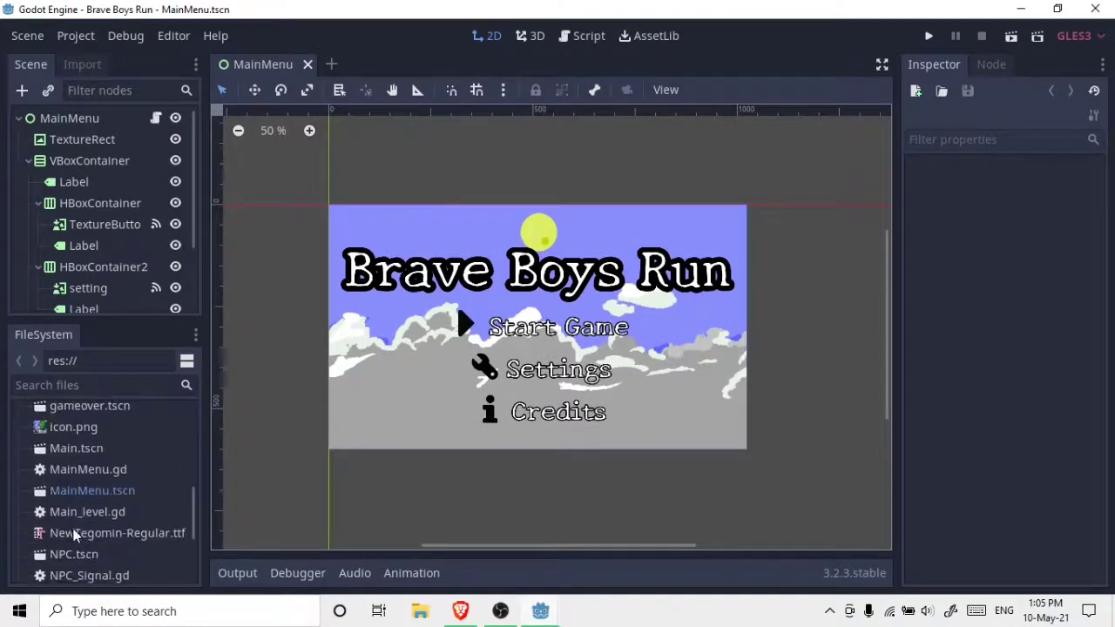
{"action": "scroll", "coordinate": [90, 533], "scroll_direction": "up", "scroll_amount": 5}
{"action": "scroll", "coordinate": [86, 517], "scroll_direction": "up", "scroll_amount": 1}
{"action": "scroll", "coordinate": [60, 534], "scroll_direction": "down", "scroll_amount": 6}
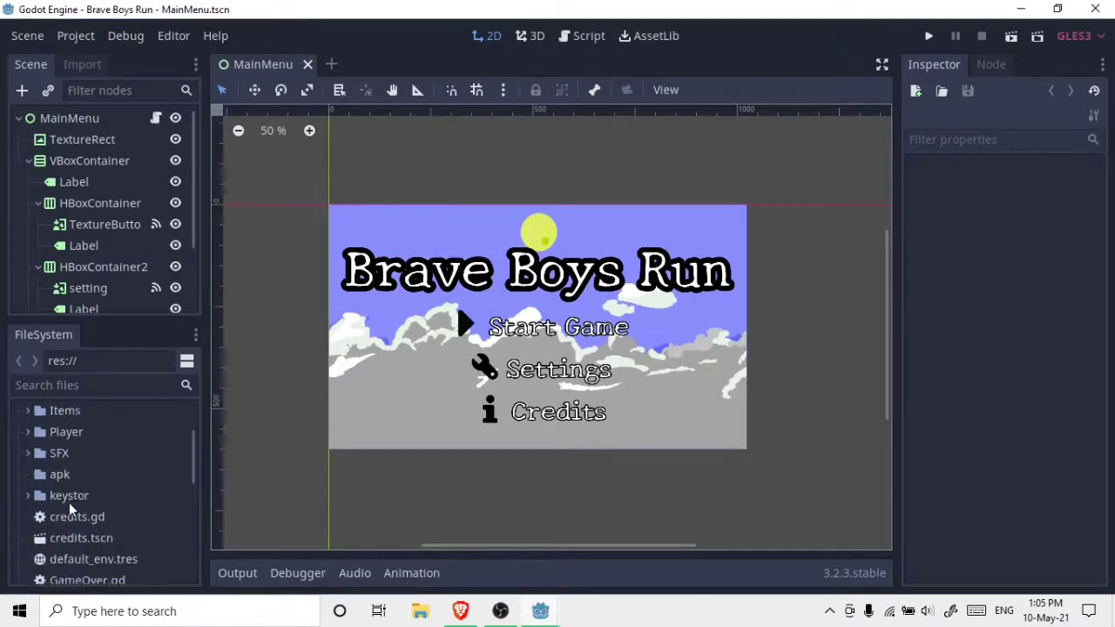
{"action": "scroll", "coordinate": [69, 488], "scroll_direction": "up", "scroll_amount": 3}
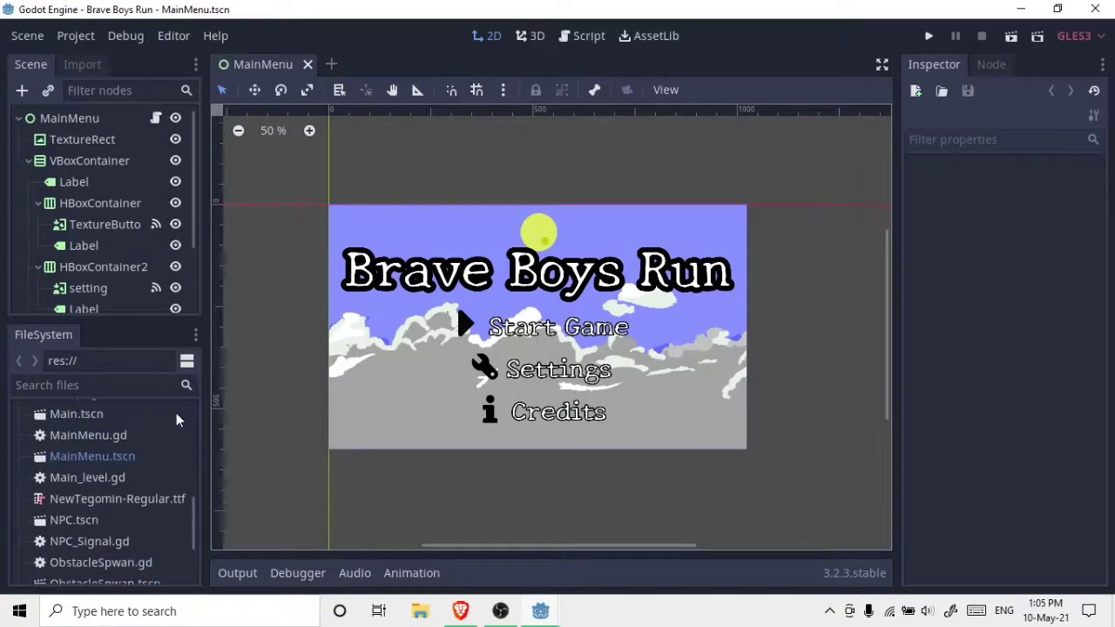
{"action": "scroll", "coordinate": [157, 435], "scroll_direction": "up", "scroll_amount": 5}
- In the Script editor, look over HILLSKiller.gd, Platform.gd and the File class documentation
{"action": "left_click", "coordinate": [568, 36]}
{"action": "left_click", "coordinate": [278, 199]}
{"action": "scroll", "coordinate": [291, 243], "scroll_direction": "down", "scroll_amount": 1}
{"action": "left_click", "coordinate": [286, 250]}
{"action": "scroll", "coordinate": [283, 250], "scroll_direction": "down", "scroll_amount": 3}
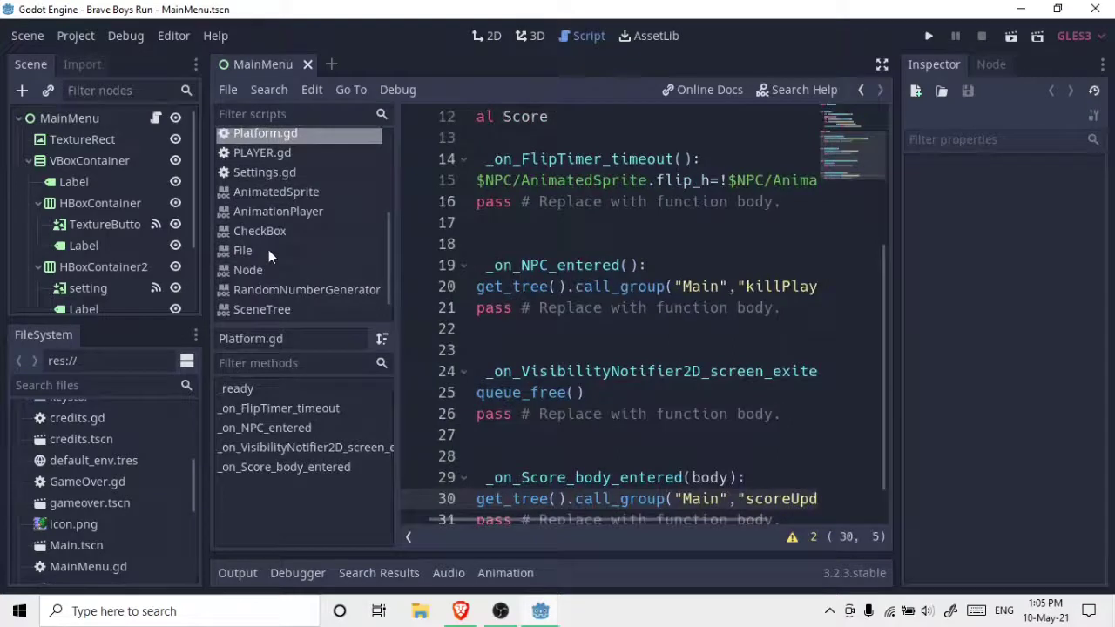
{"action": "left_click", "coordinate": [268, 249]}
{"action": "scroll", "coordinate": [262, 246], "scroll_direction": "up", "scroll_amount": 1}
{"action": "scroll", "coordinate": [262, 227], "scroll_direction": "down", "scroll_amount": 2}
{"action": "scroll", "coordinate": [265, 217], "scroll_direction": "up", "scroll_amount": 5}
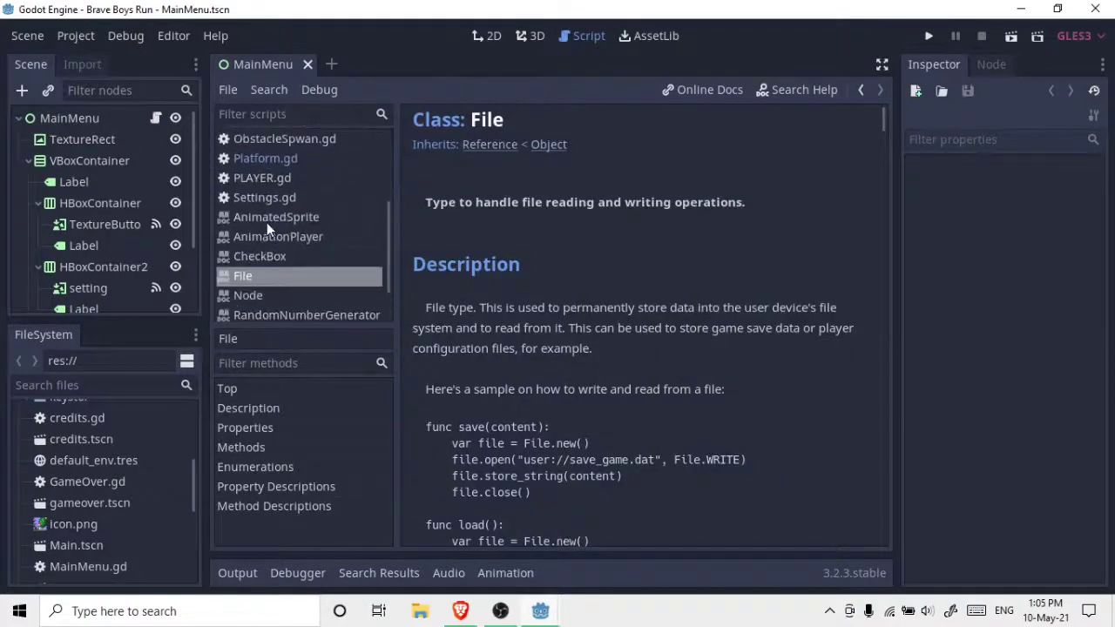
- Close the MainMenu scene, return to 2D, filter files by 'main' and open Main.tscn
{"action": "left_click", "coordinate": [307, 65]}
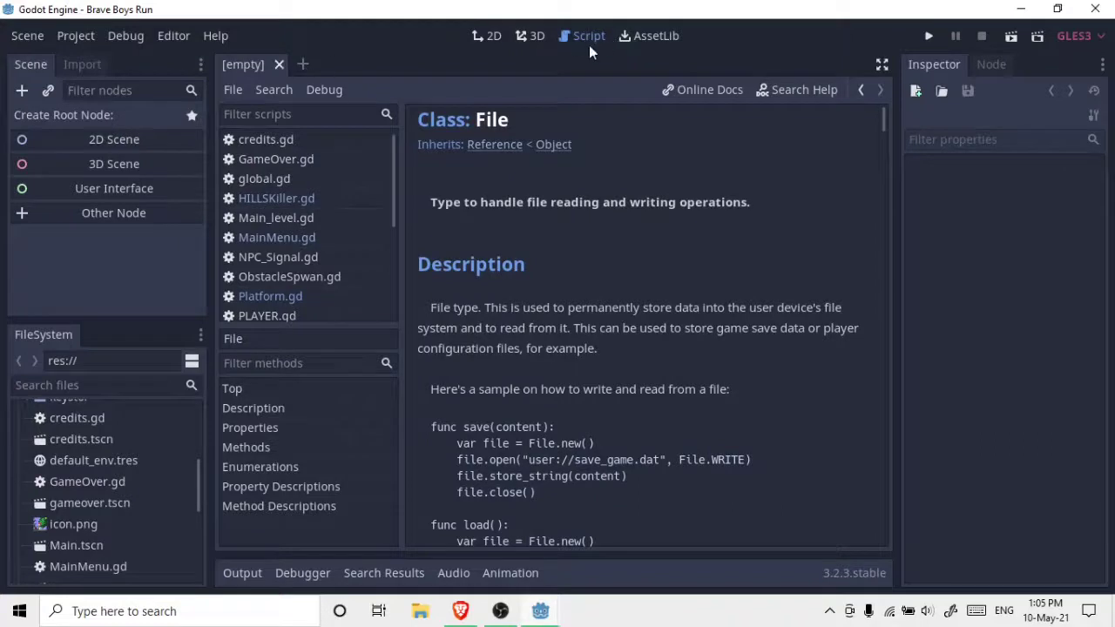
{"action": "left_click", "coordinate": [489, 38]}
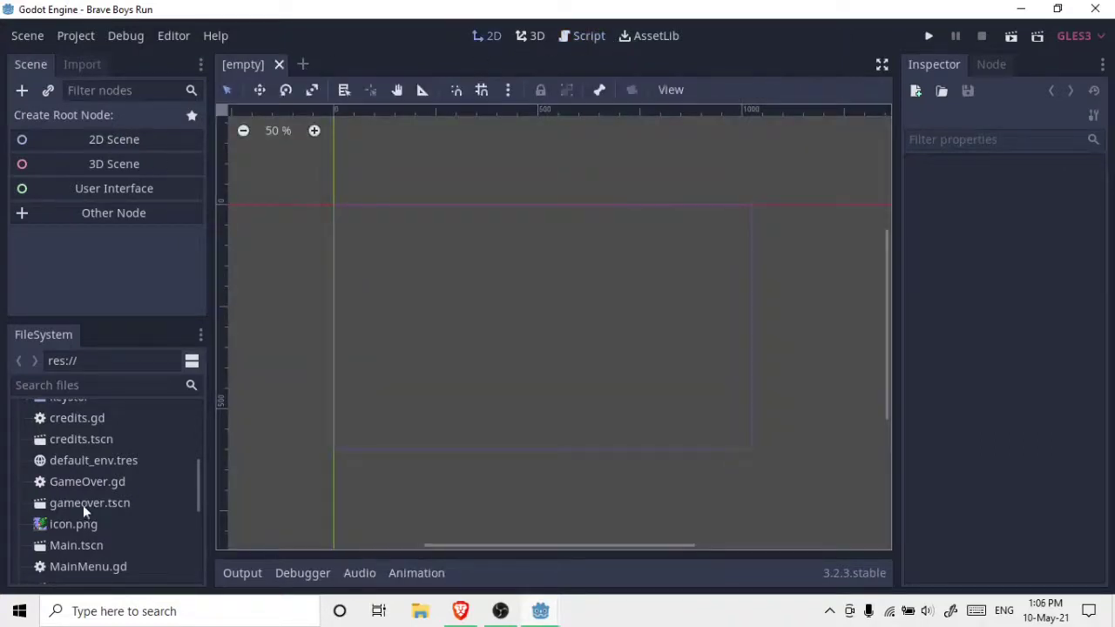
{"action": "scroll", "coordinate": [80, 501], "scroll_direction": "up", "scroll_amount": 5}
{"action": "left_click", "coordinate": [58, 385]}
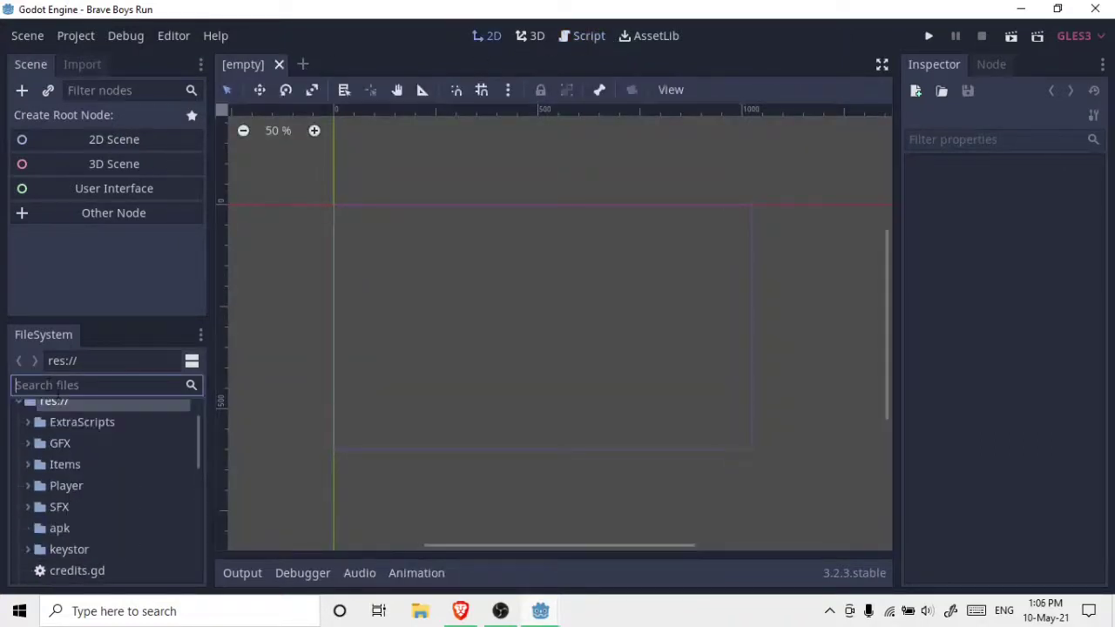
{"action": "type", "text": "main"}
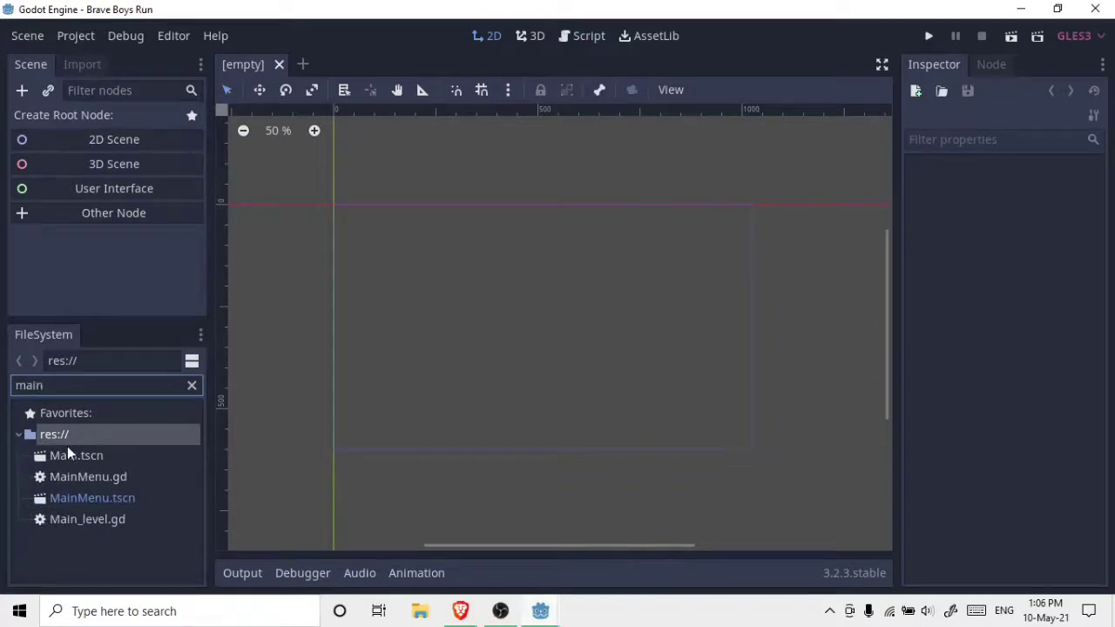
{"action": "double_click", "coordinate": [67, 454]}
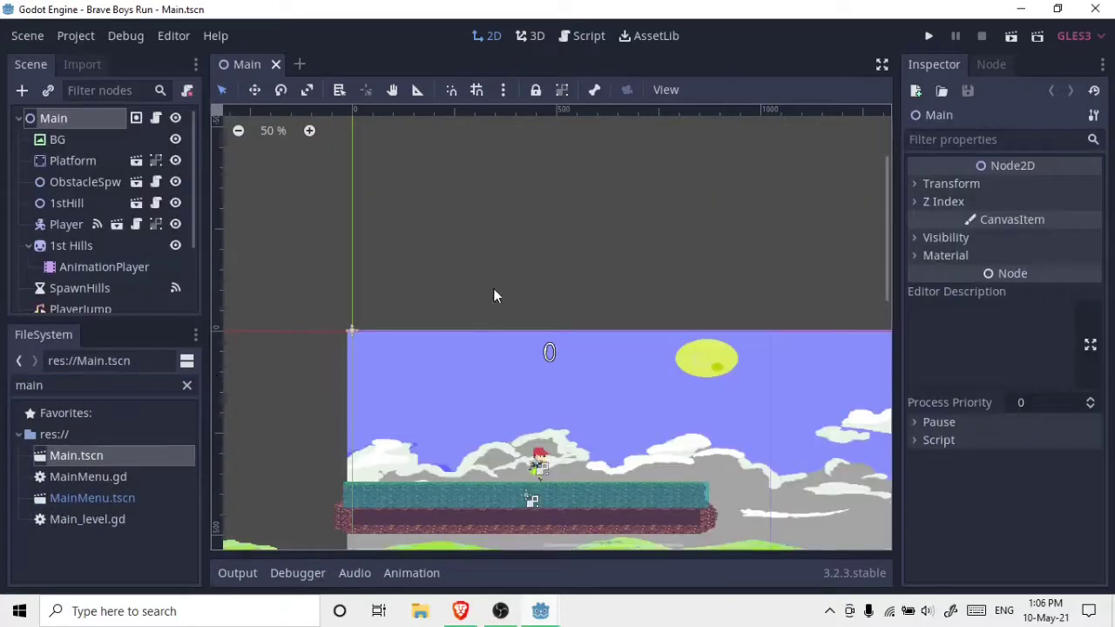
- Zoom and pan around the Main.tscn level, then run the game
{"action": "scroll", "coordinate": [522, 322], "scroll_direction": "down", "scroll_amount": 3}
{"action": "scroll", "coordinate": [557, 405], "scroll_direction": "up", "scroll_amount": 2}
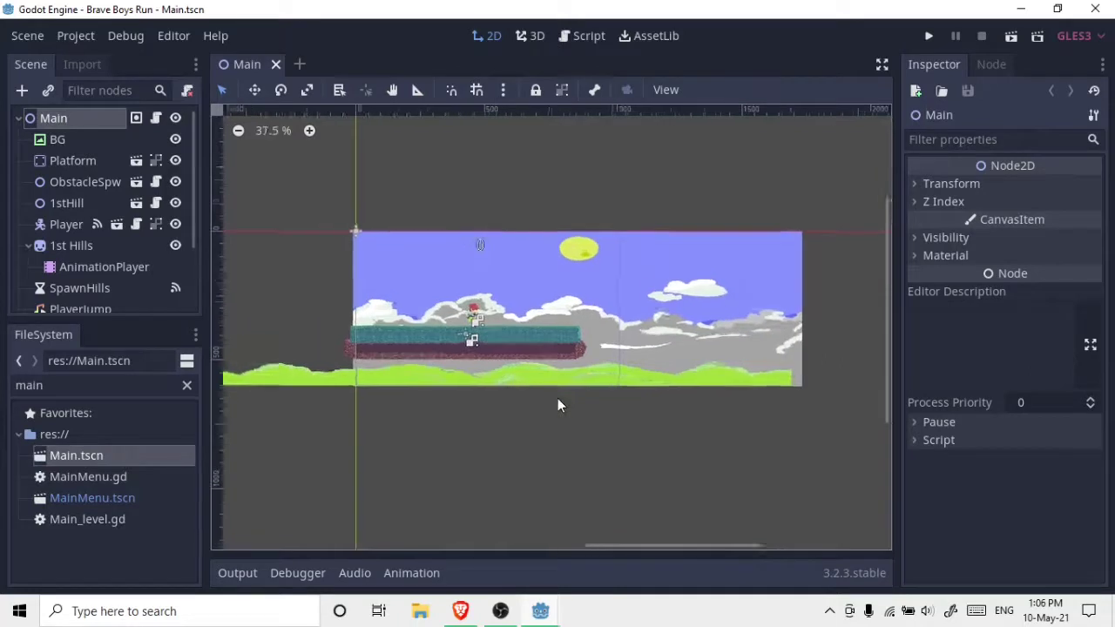
{"action": "scroll", "coordinate": [609, 427], "scroll_direction": "down", "scroll_amount": 2}
{"action": "scroll", "coordinate": [622, 424], "scroll_direction": "down", "scroll_amount": 2}
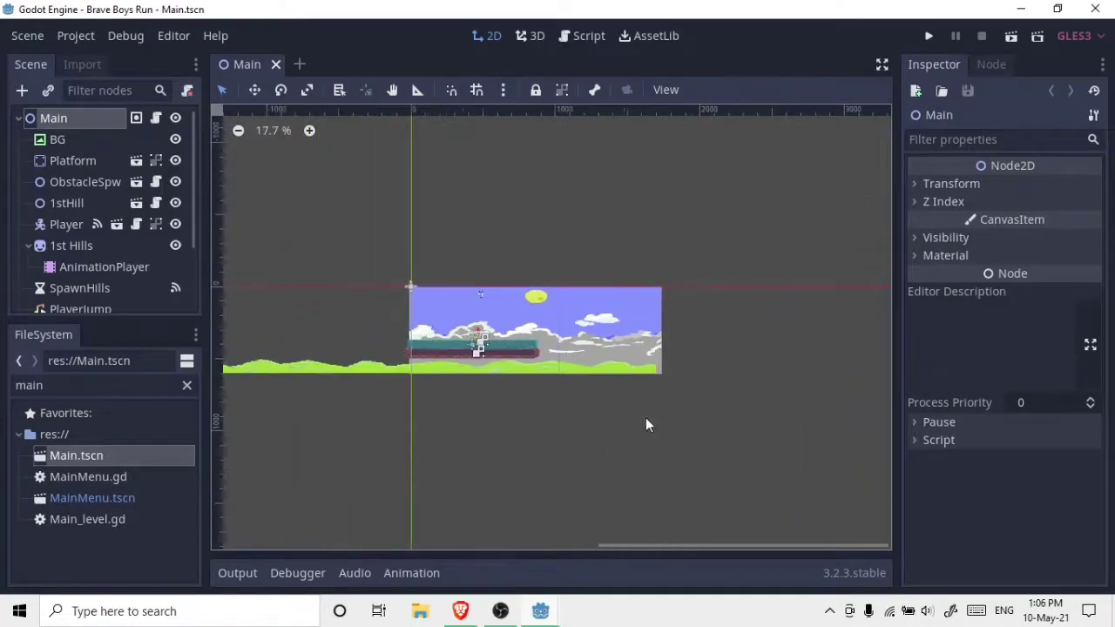
{"action": "scroll", "coordinate": [645, 424], "scroll_direction": "up", "scroll_amount": 1}
{"action": "scroll", "coordinate": [672, 405], "scroll_direction": "down", "scroll_amount": 1}
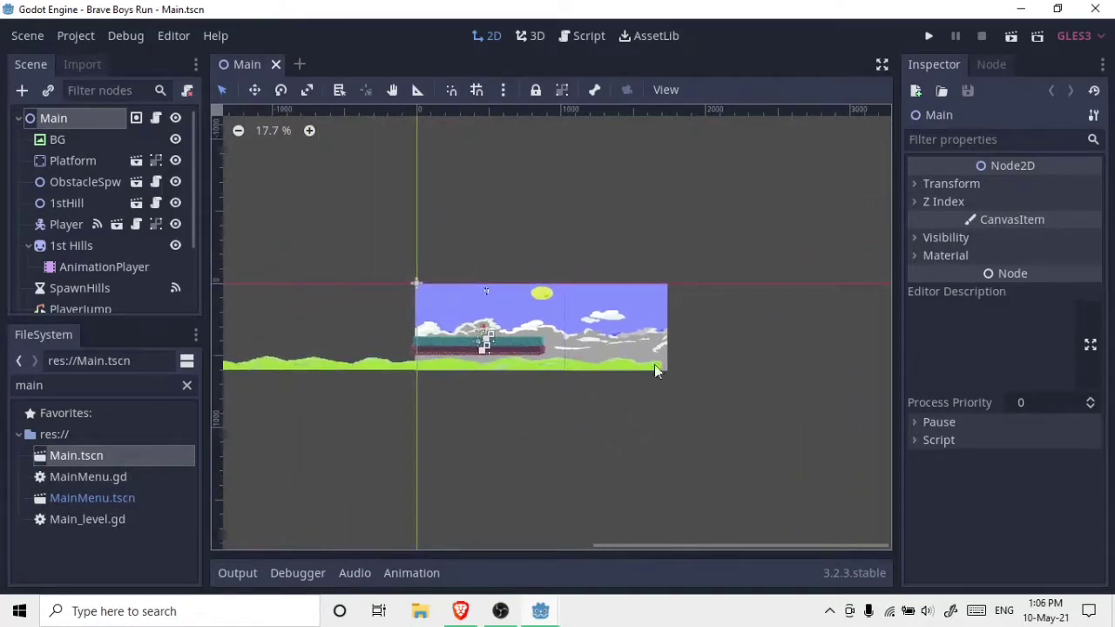
{"action": "scroll", "coordinate": [739, 380], "scroll_direction": "up", "scroll_amount": 4}
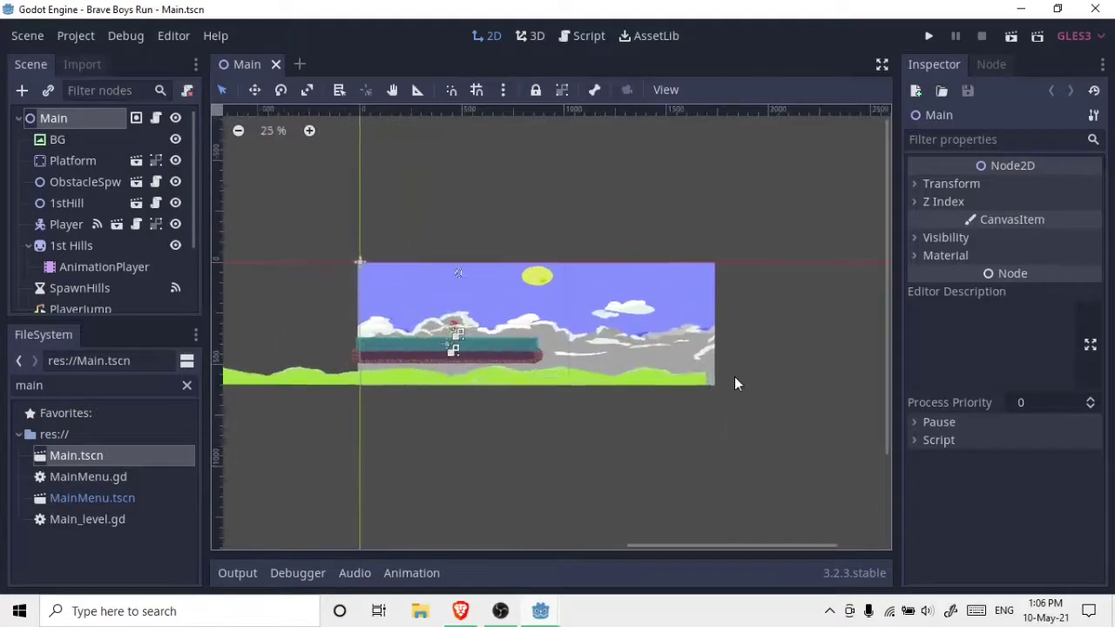
{"action": "scroll", "coordinate": [485, 407], "scroll_direction": "left", "scroll_amount": 12}
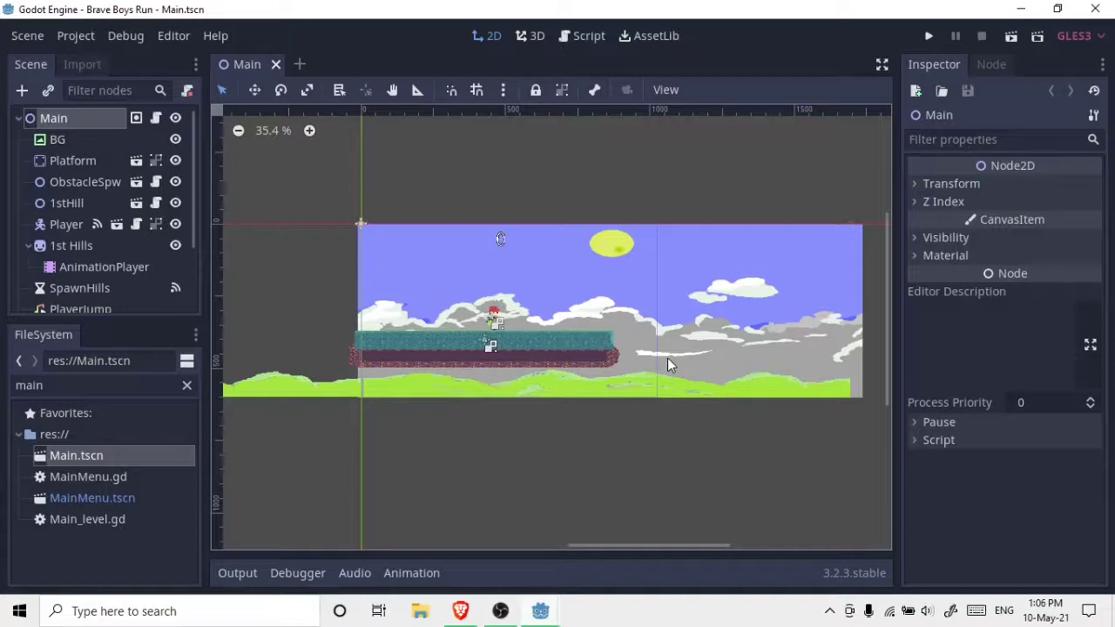
{"action": "left_click", "coordinate": [929, 36]}
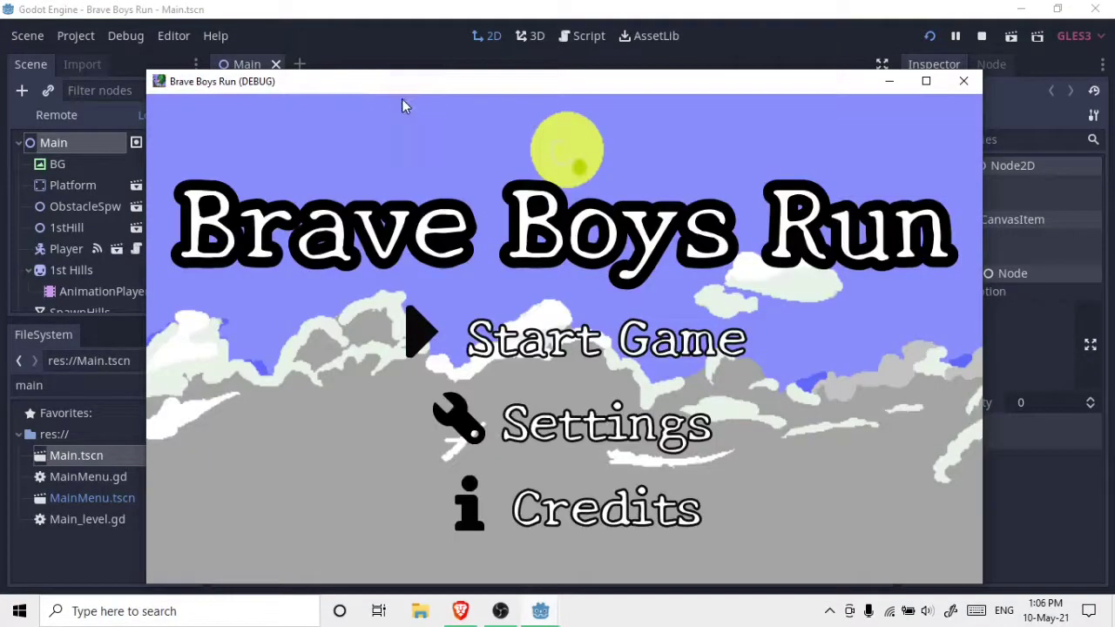
- Move and resize the debug game window so the editor docks stay visible
{"action": "left_click_drag", "start_coordinate": [718, 81], "coordinate": [631, 63]}
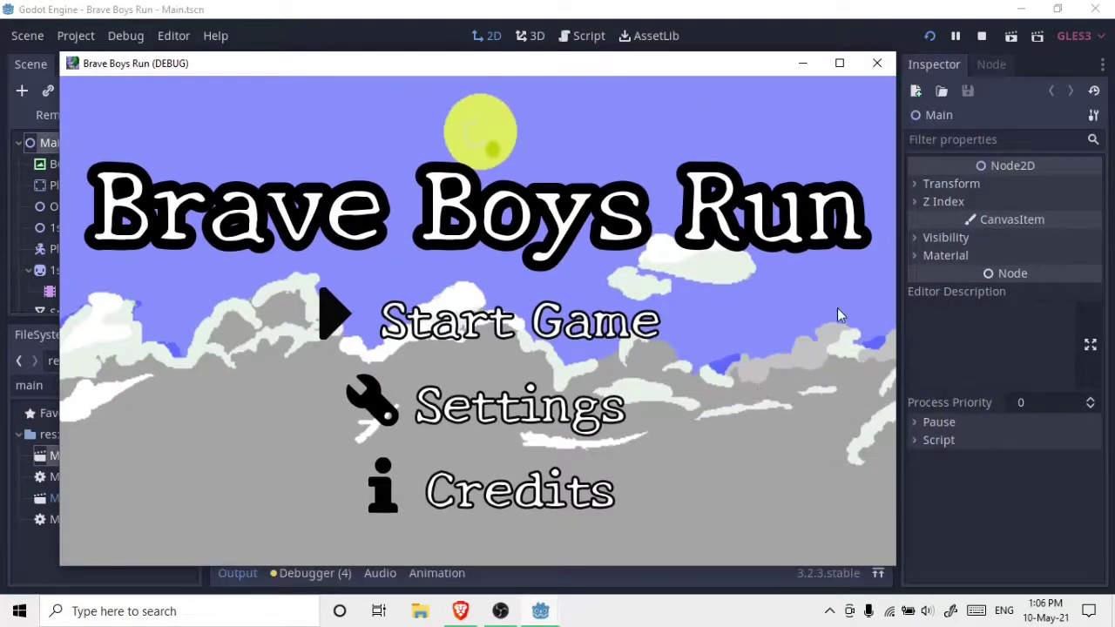
{"action": "left_click_drag", "start_coordinate": [894, 553], "coordinate": [1113, 550]}
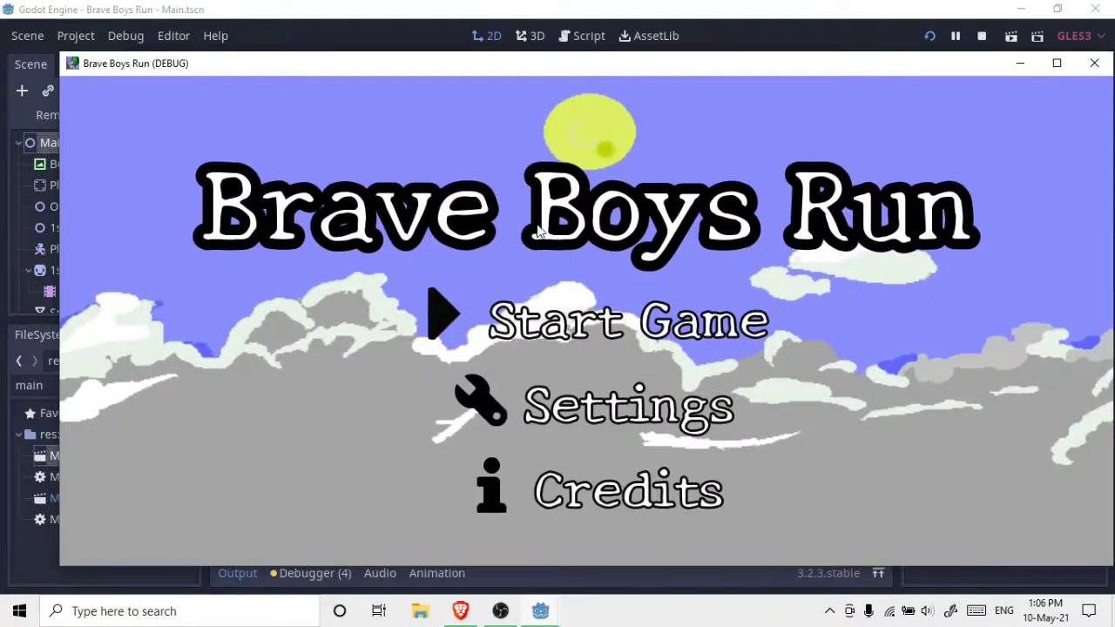
{"action": "left_click_drag", "start_coordinate": [707, 68], "coordinate": [653, 55]}
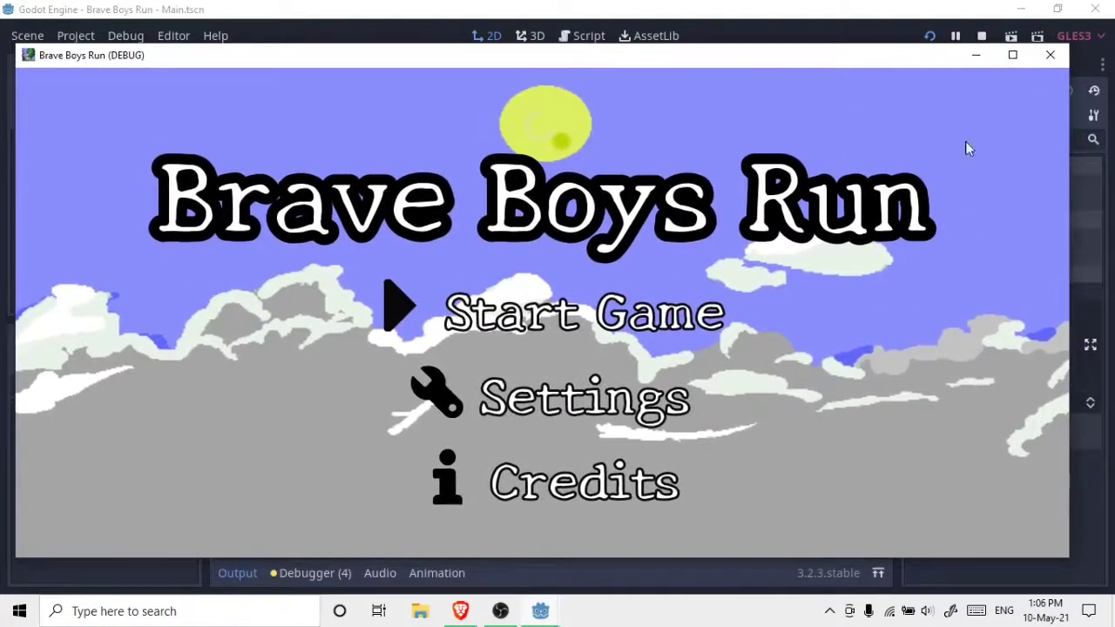
{"action": "left_click_drag", "start_coordinate": [1072, 207], "coordinate": [372, 212]}
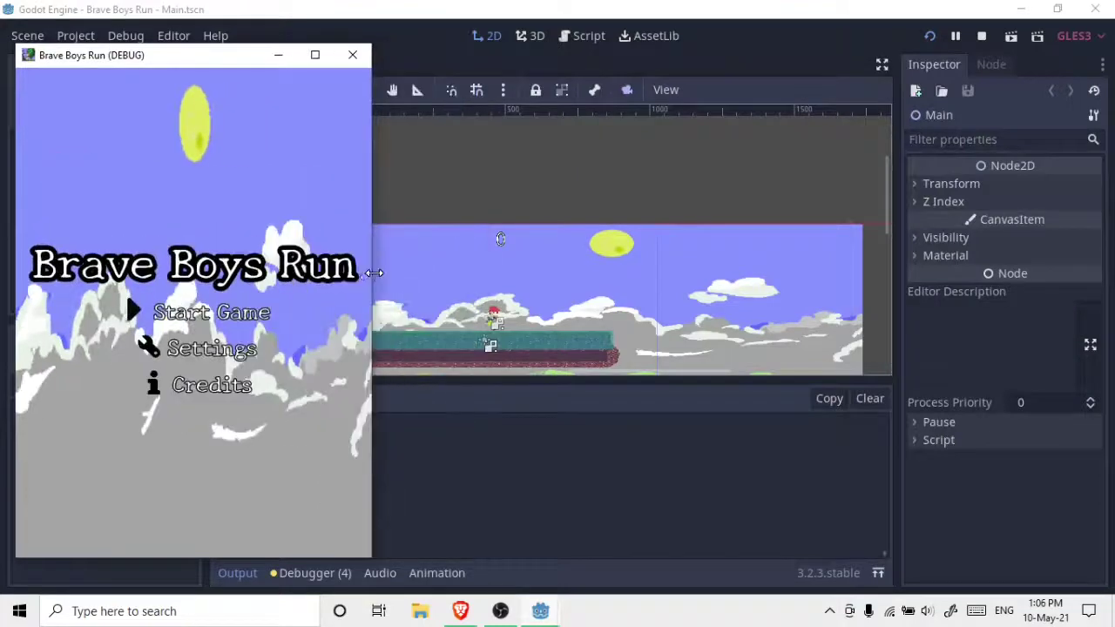
{"action": "left_click_drag", "start_coordinate": [188, 61], "coordinate": [326, 50]}
{"action": "left_click_drag", "start_coordinate": [175, 299], "coordinate": [268, 305]}
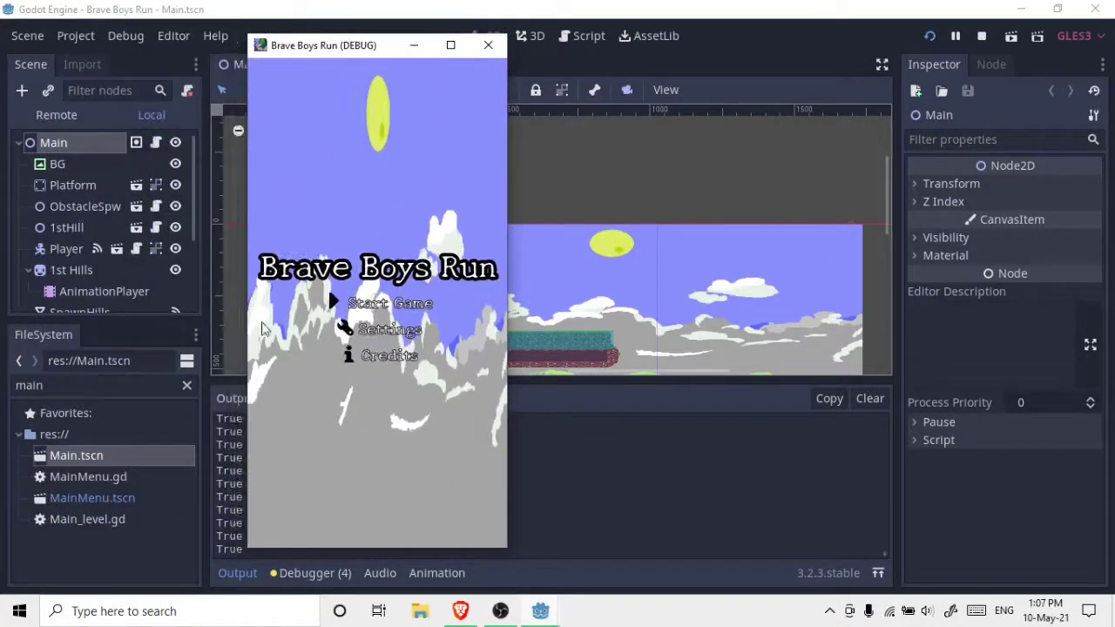
- Play a short round, return to the title menu from Game Over, and widen the window
{"action": "left_click", "coordinate": [342, 306]}
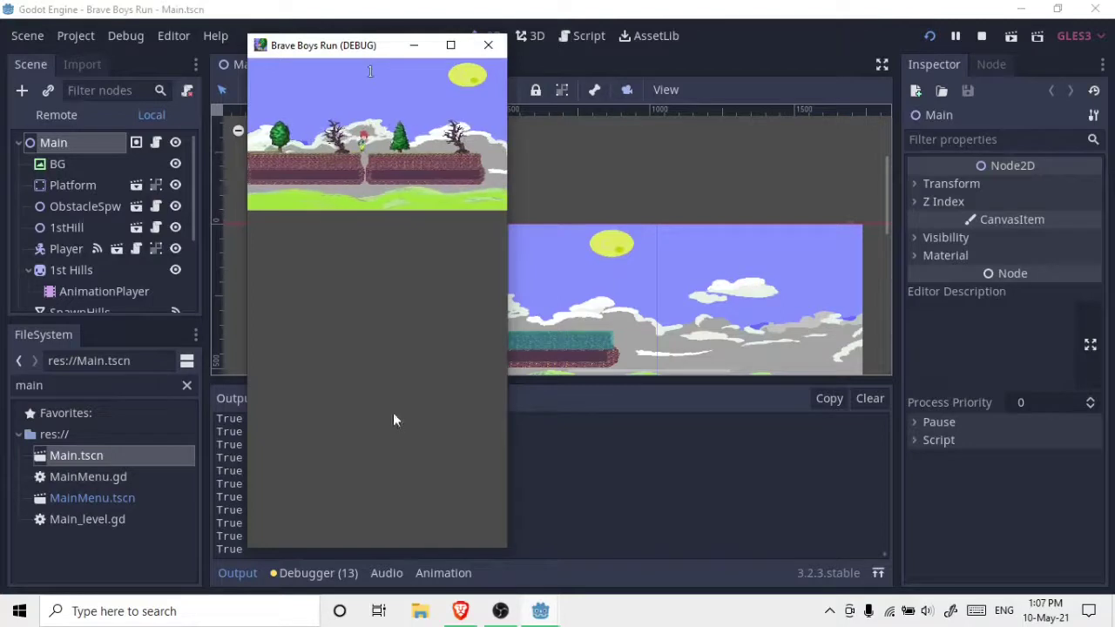
{"action": "left_click", "coordinate": [388, 165]}
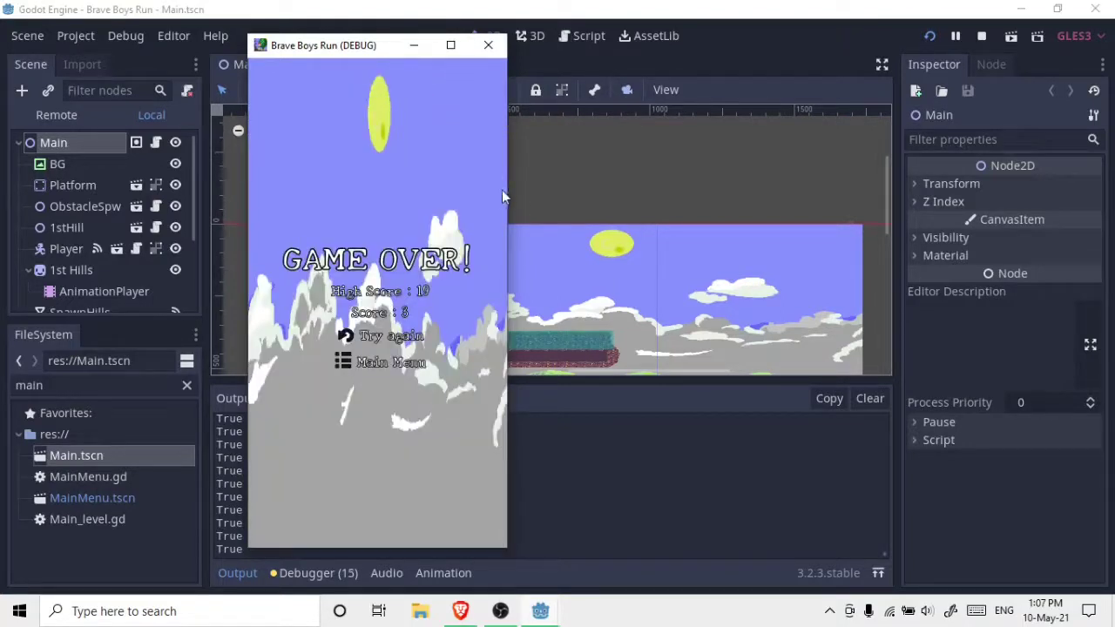
{"action": "left_click", "coordinate": [346, 366]}
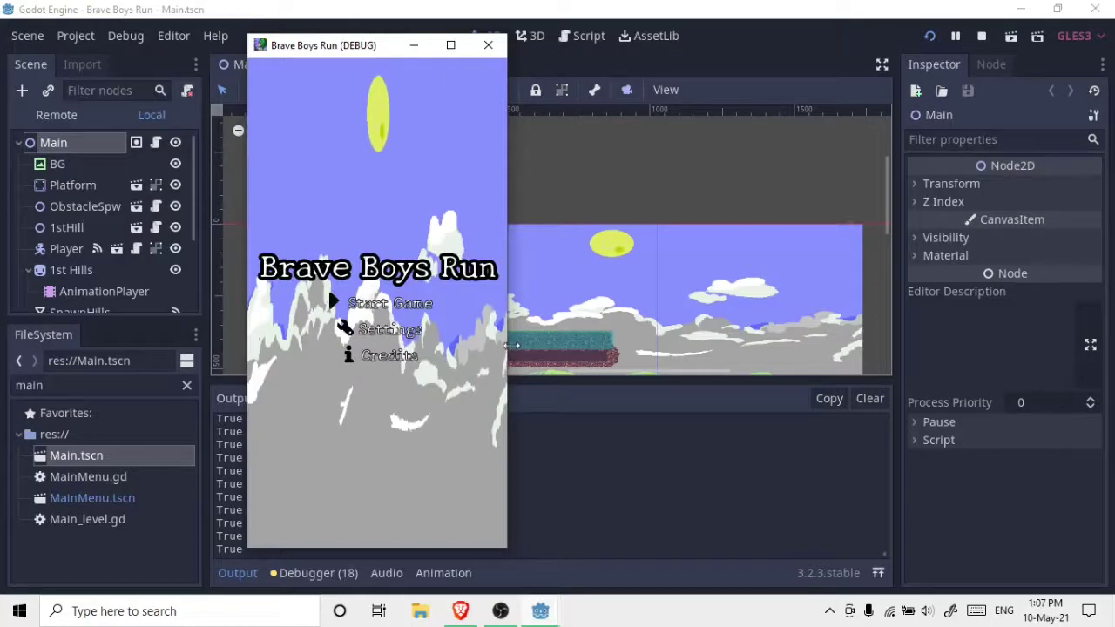
{"action": "left_click_drag", "start_coordinate": [507, 348], "coordinate": [1080, 344]}
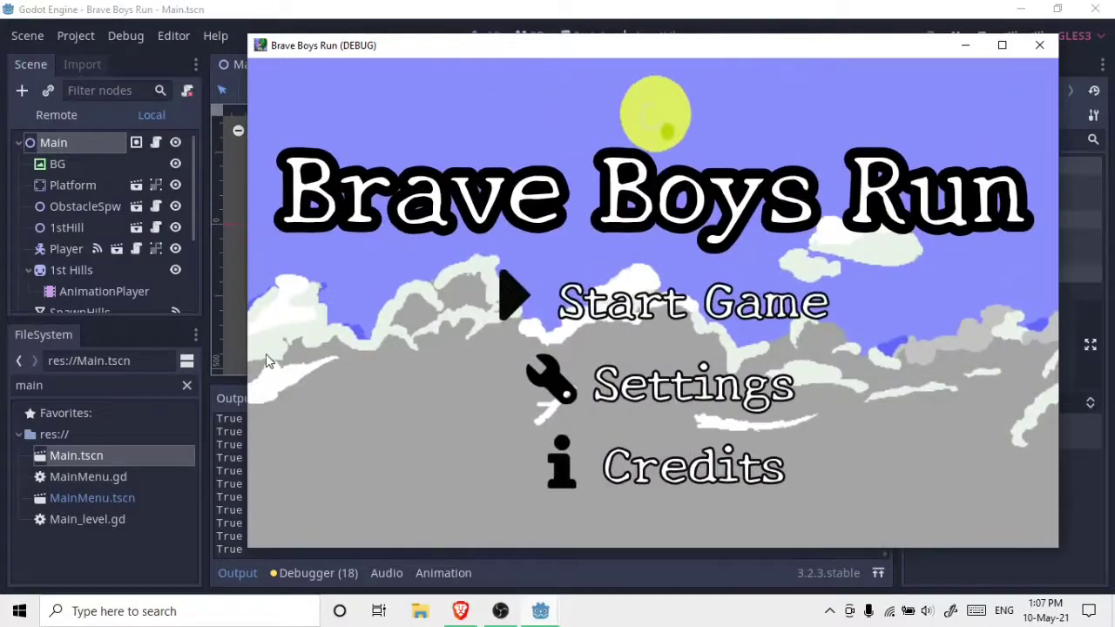
{"action": "left_click_drag", "start_coordinate": [239, 353], "coordinate": [91, 340]}
- Start Game and jump the runner across gaps with Space until the score reaches 12
{"action": "left_click", "coordinate": [445, 299]}
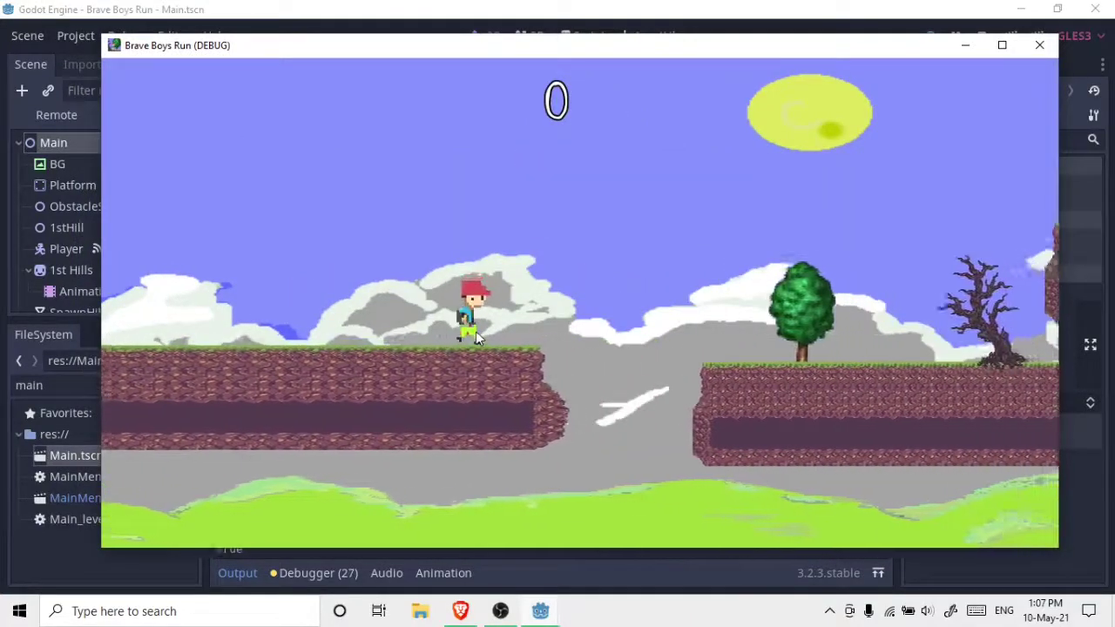
{"action": "key", "text": "space"}
{"action": "key", "text": "space"}
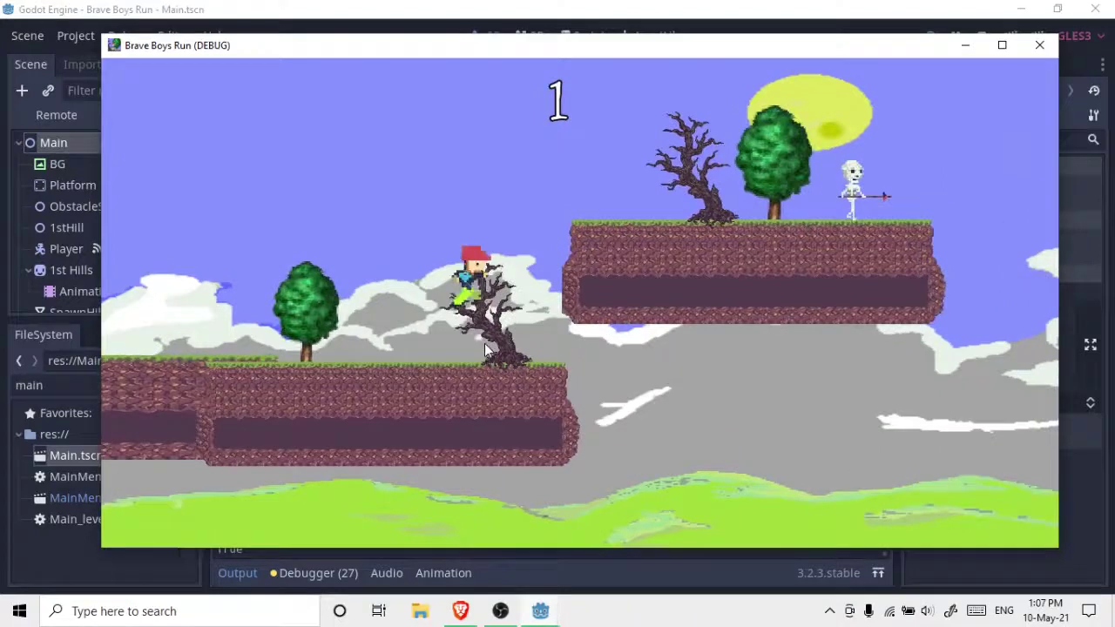
{"action": "key", "text": "space"}
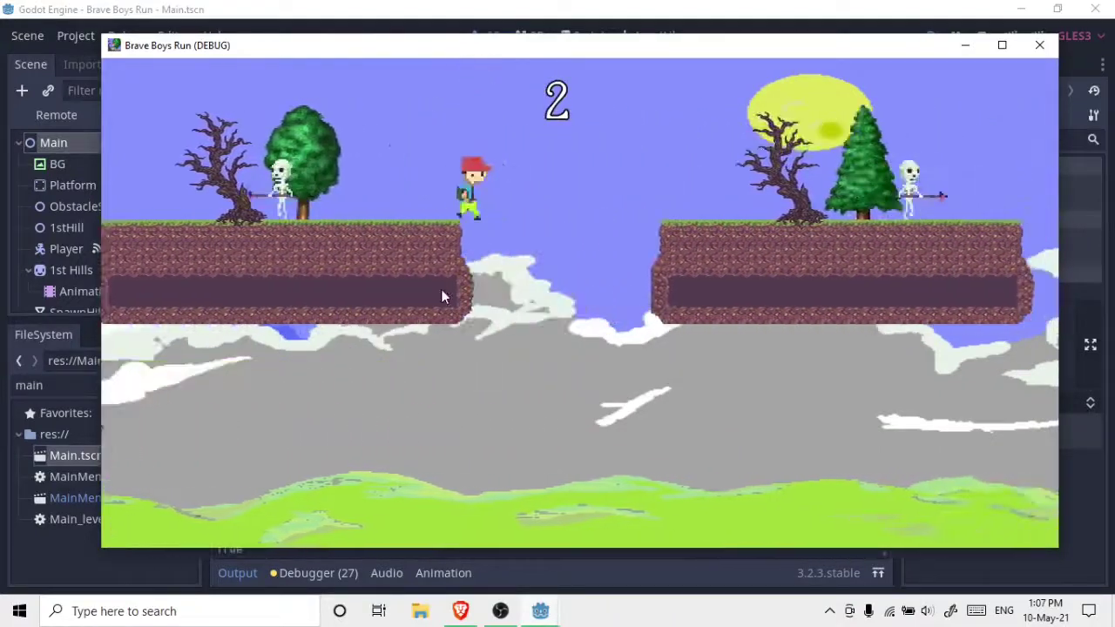
{"action": "key", "text": "space"}
{"action": "key", "text": "space"}
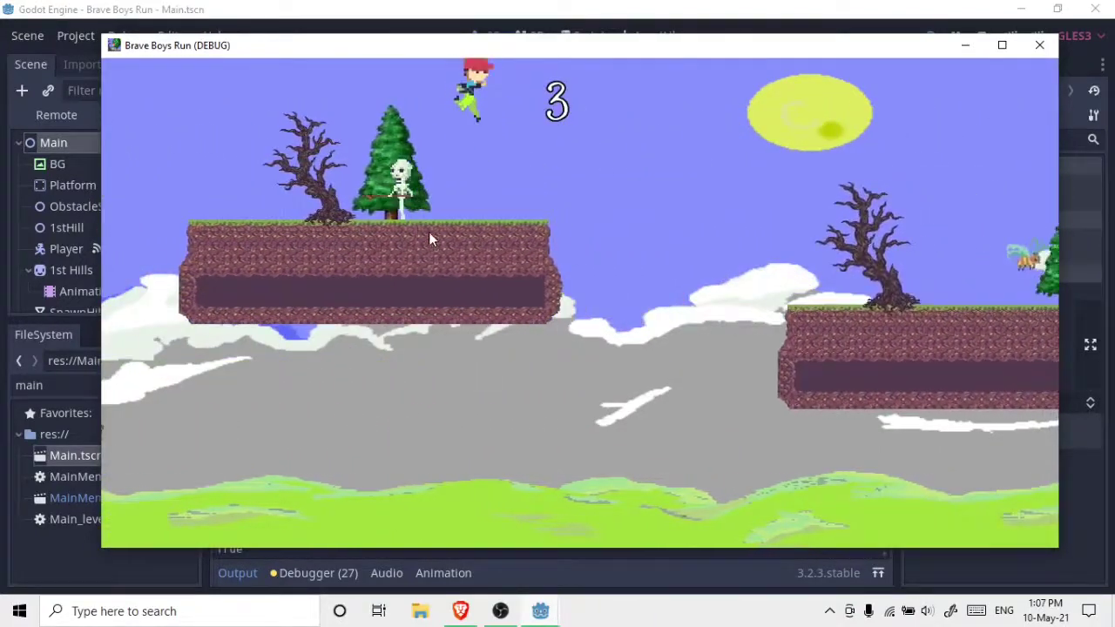
{"action": "key", "text": "space"}
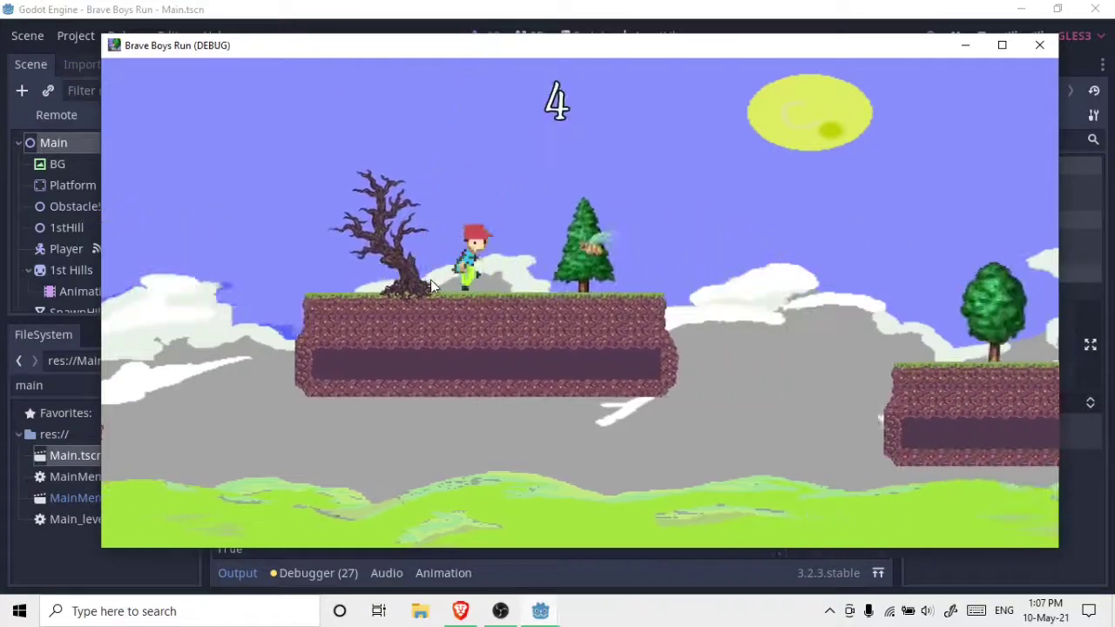
{"action": "key", "text": "space"}
{"action": "key", "text": "space"}
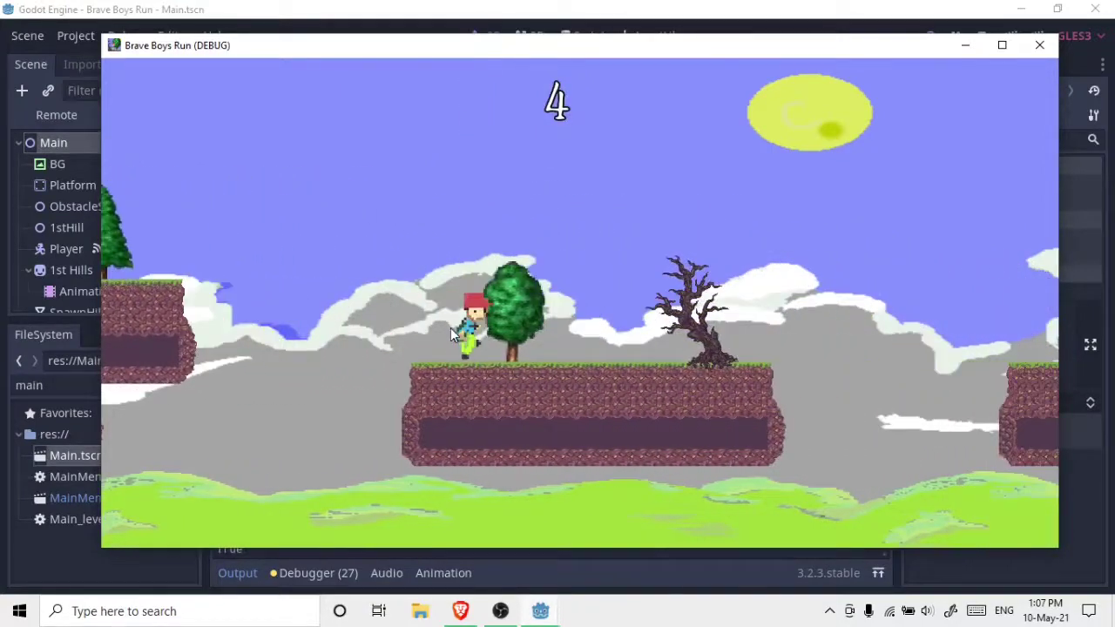
{"action": "key", "text": "space"}
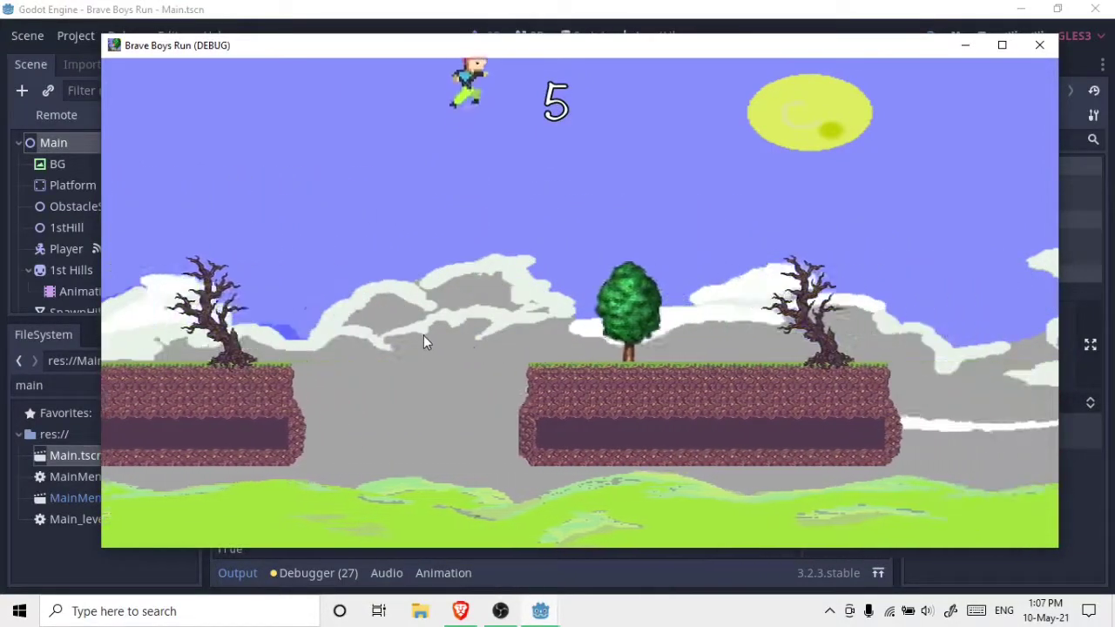
{"action": "key", "text": "space"}
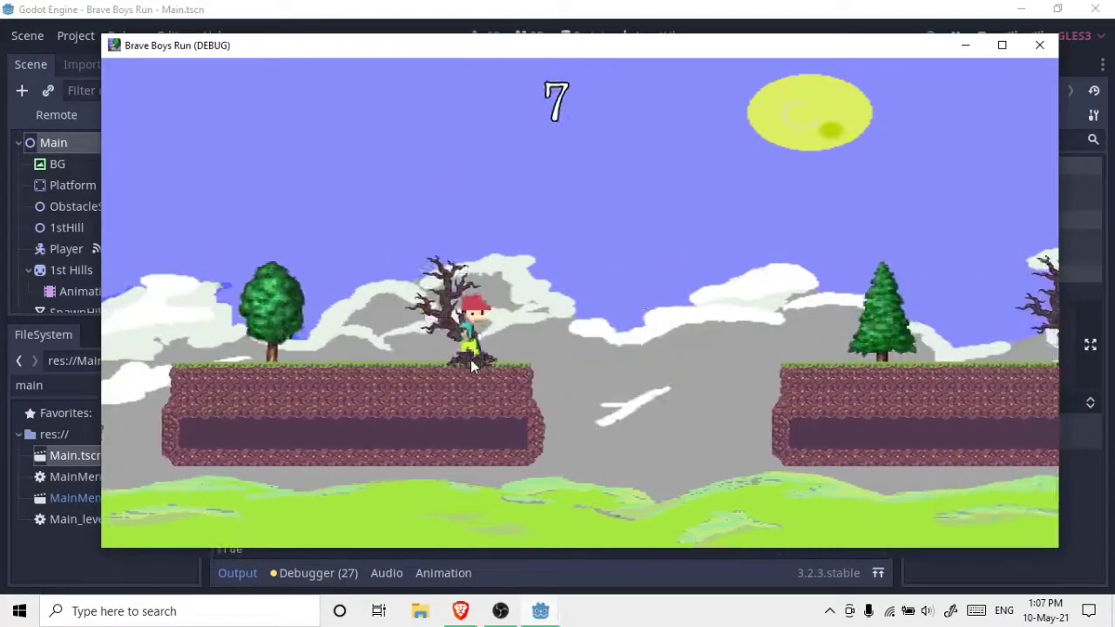
{"action": "key", "text": "space"}
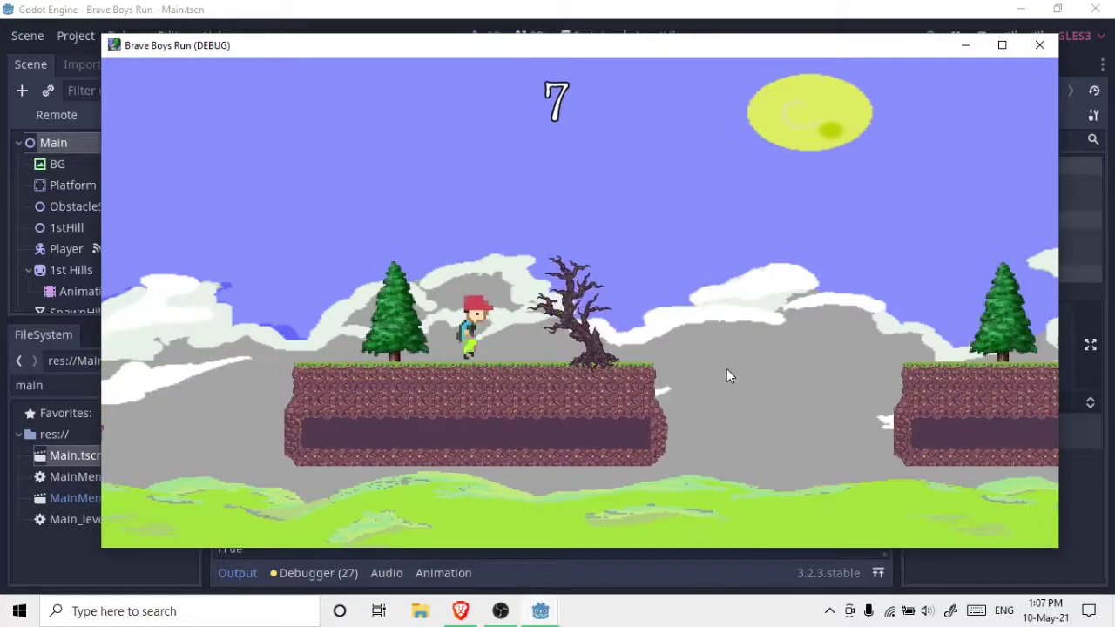
{"action": "key", "text": "space"}
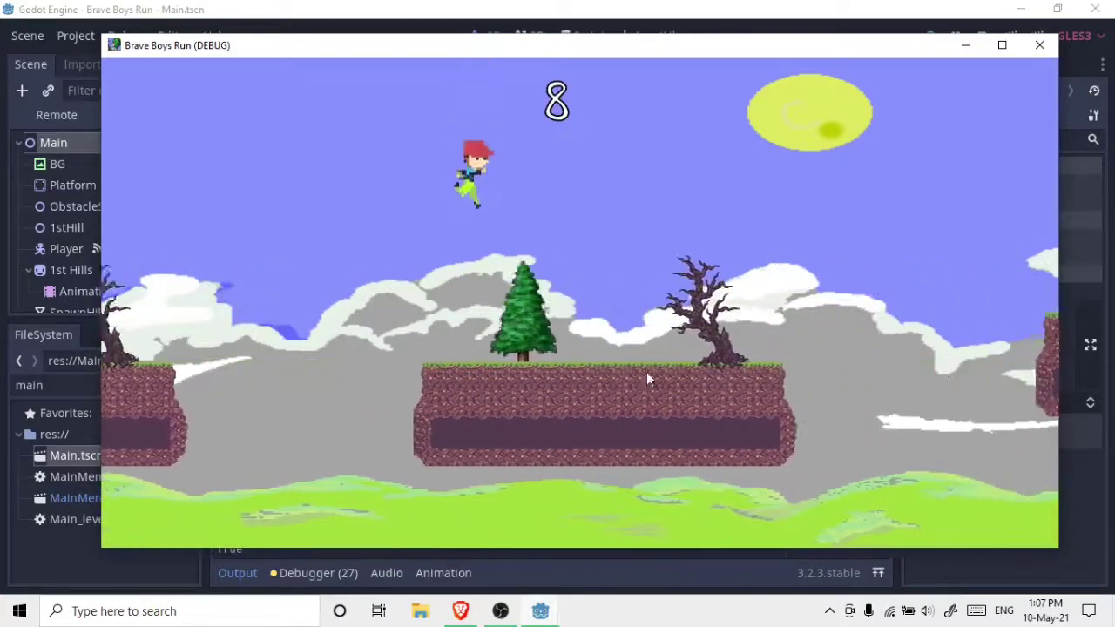
{"action": "key", "text": "space"}
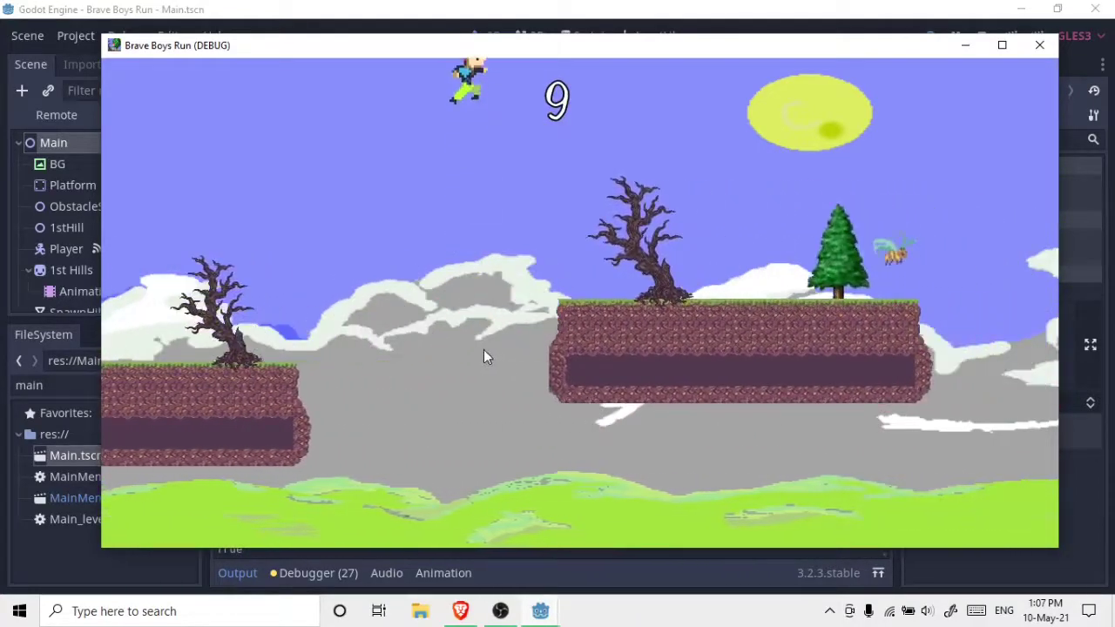
{"action": "key", "text": "space"}
{"action": "key", "text": "space"}
{"action": "key", "text": "space"}
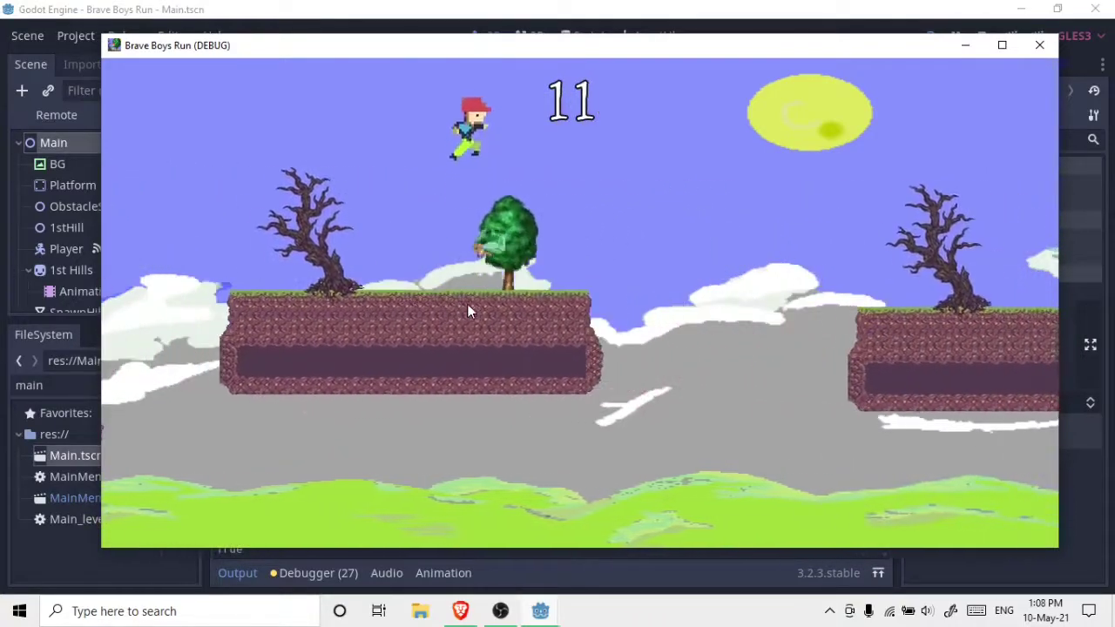
{"action": "key", "text": "space"}
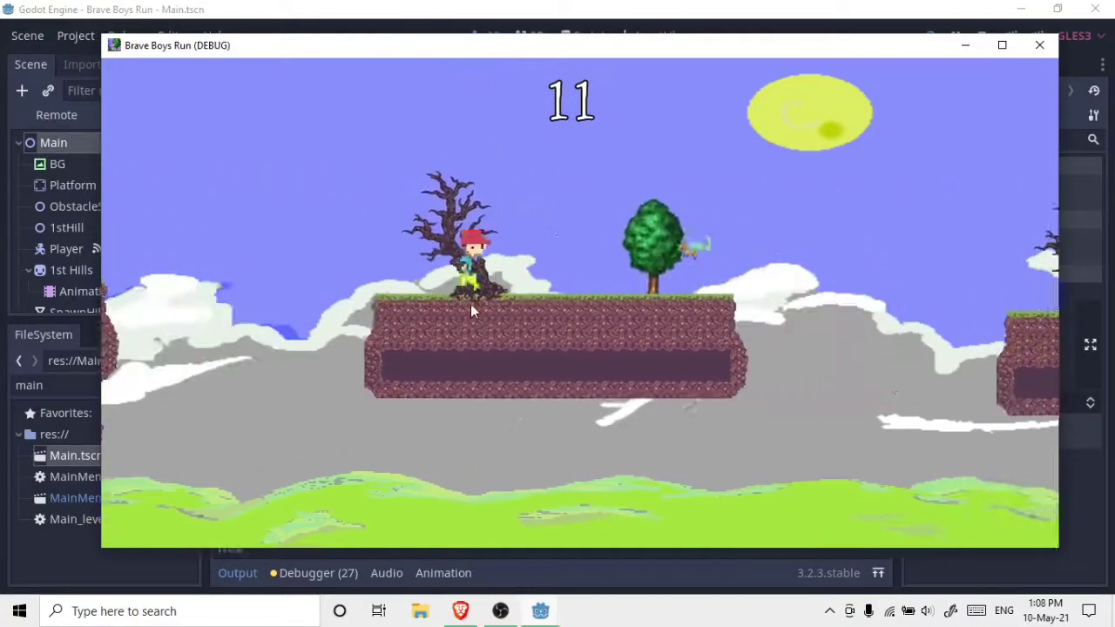
{"action": "key", "text": "space"}
{"action": "key", "text": "space"}
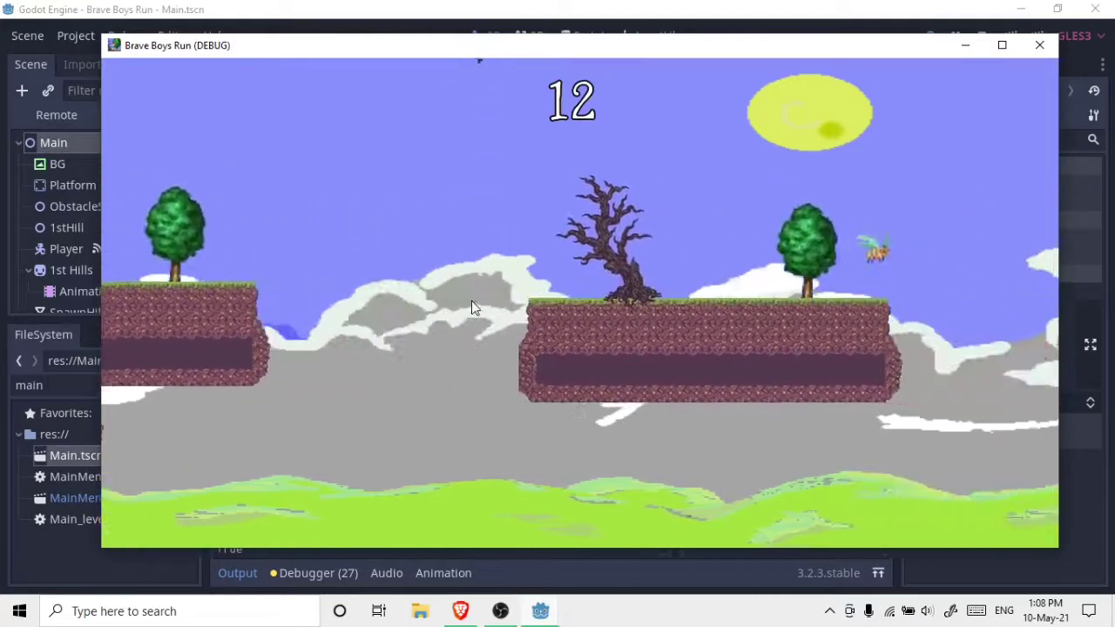
{"action": "key", "text": "space"}
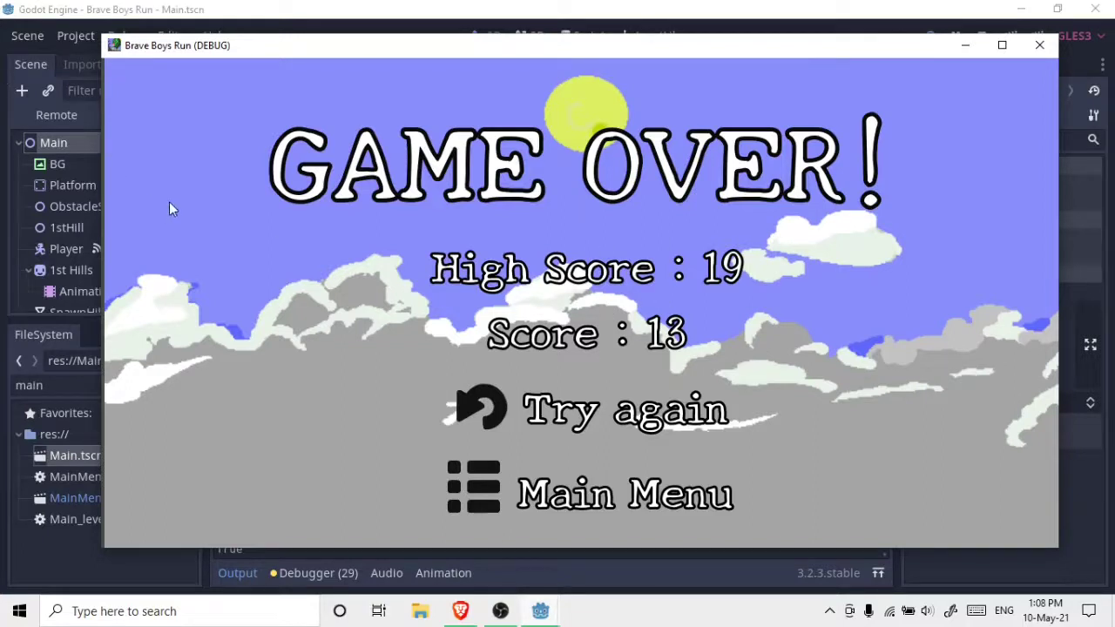
- From Game Over, open the game's Settings, toggle Music and SFX, and go back
{"action": "left_click", "coordinate": [486, 488]}
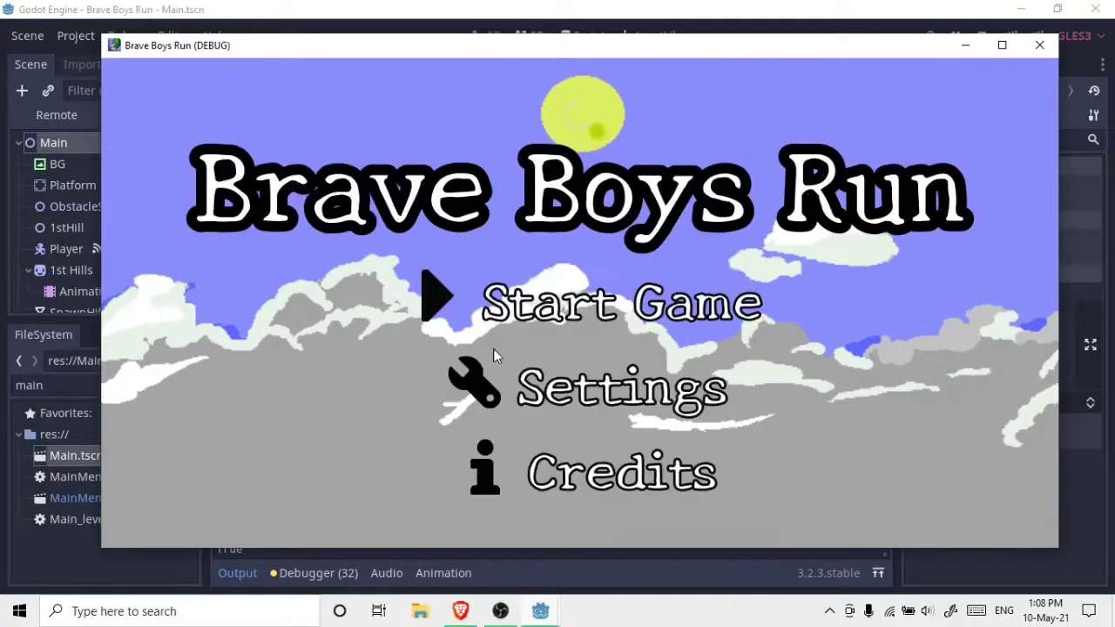
{"action": "left_click", "coordinate": [465, 403]}
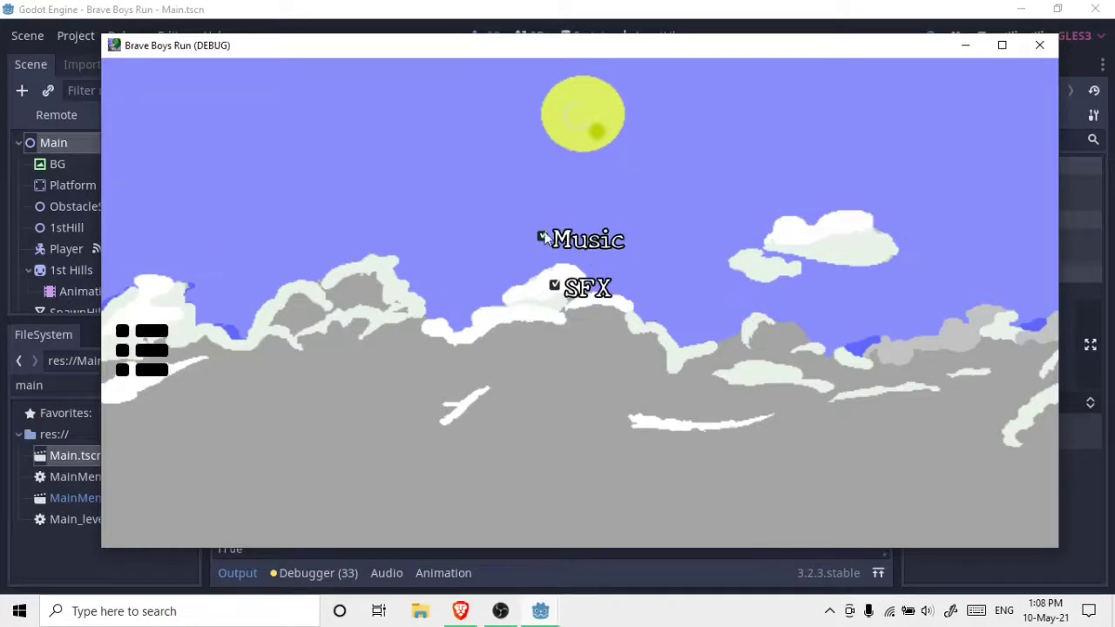
{"action": "left_click", "coordinate": [555, 286]}
{"action": "left_click", "coordinate": [543, 237]}
{"action": "left_click", "coordinate": [142, 350]}
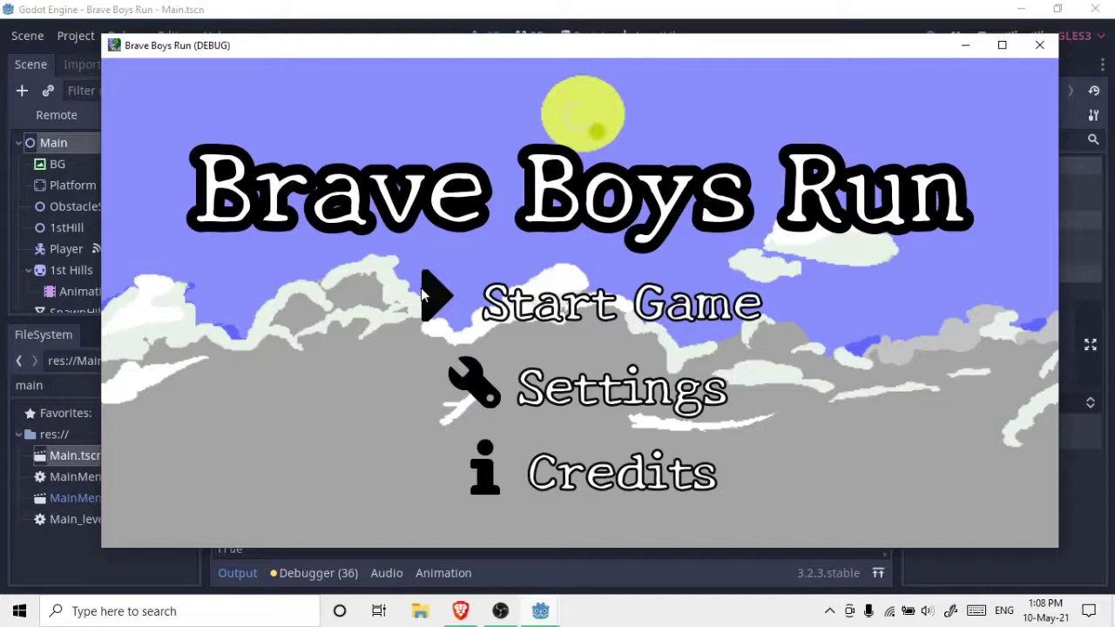
- View the Credits screen, return to the title menu, and close the debug window
{"action": "left_click", "coordinate": [515, 490]}
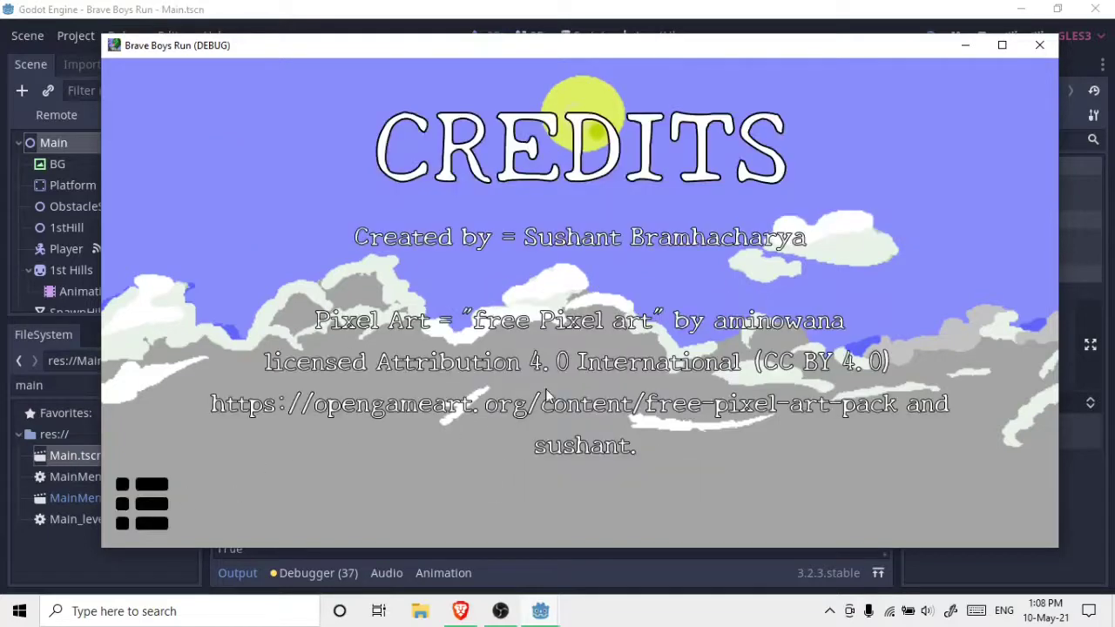
{"action": "left_click", "coordinate": [122, 519]}
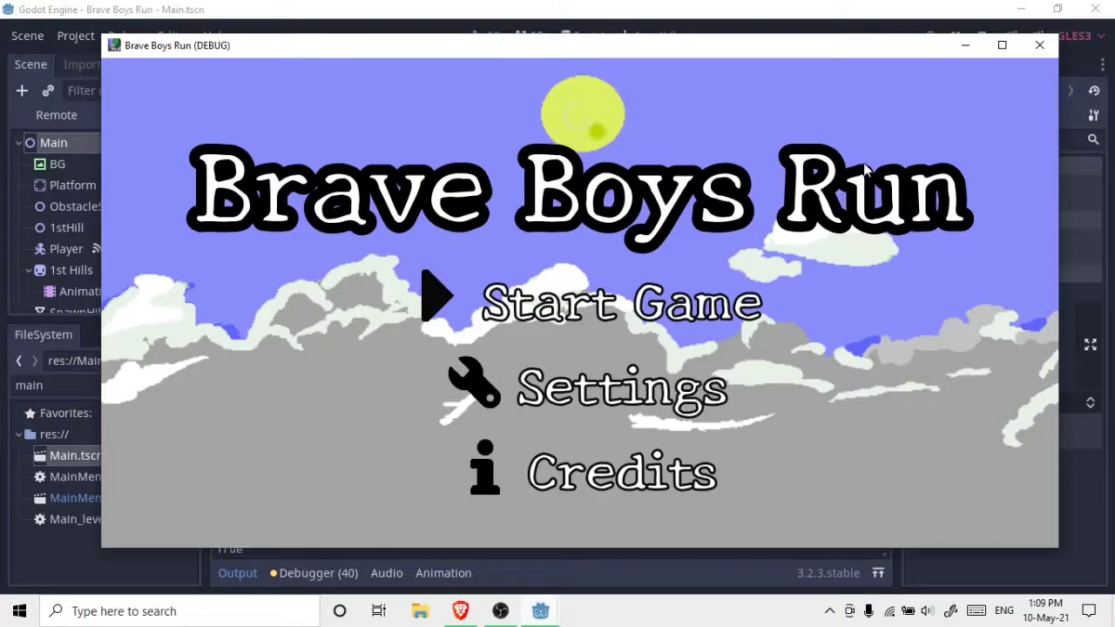
{"action": "left_click", "coordinate": [1024, 48]}
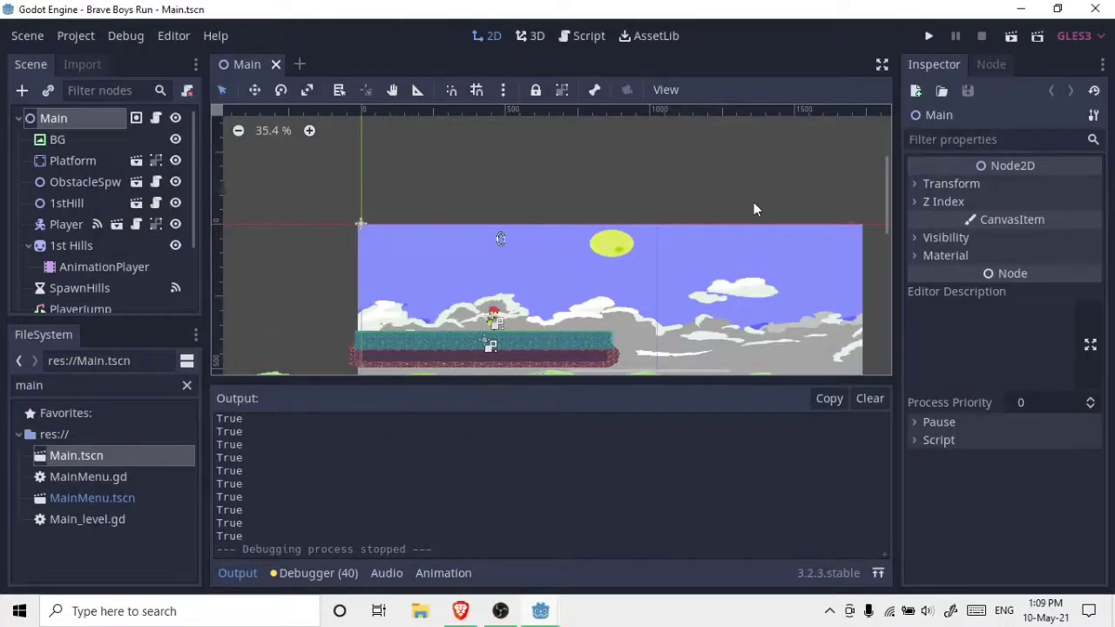